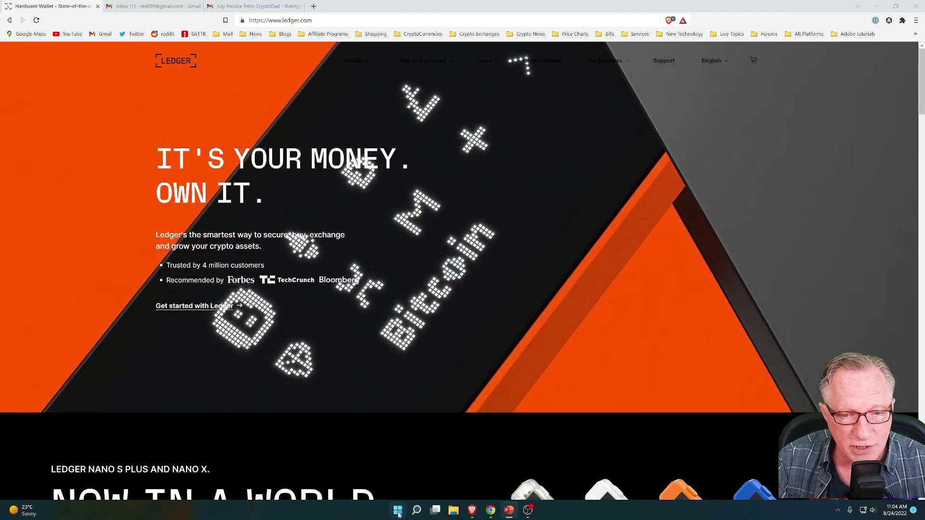
Launch Ledger Live, unlock it with the password, and check Settings before returning to Portfolio
{"action": "left_click", "coordinate": [399, 515]}
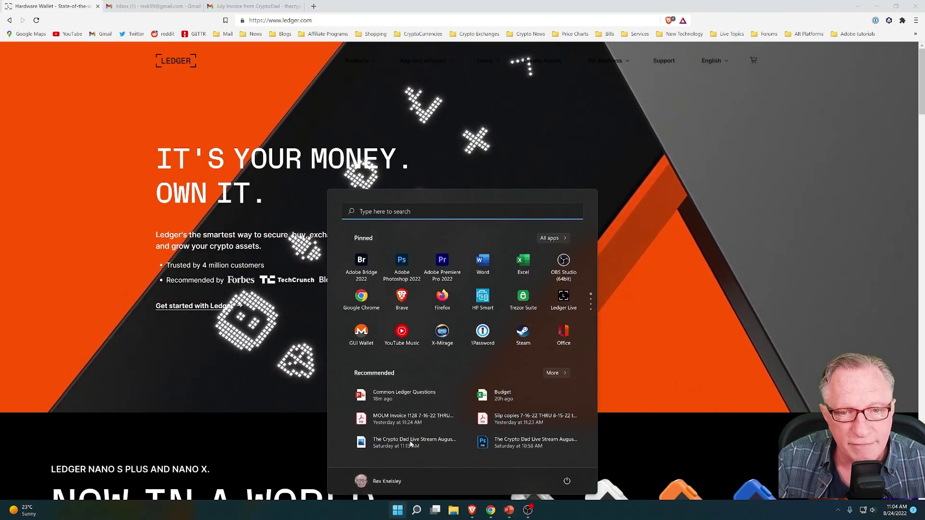
{"action": "left_click", "coordinate": [562, 265]}
{"action": "type", "text": "p"}
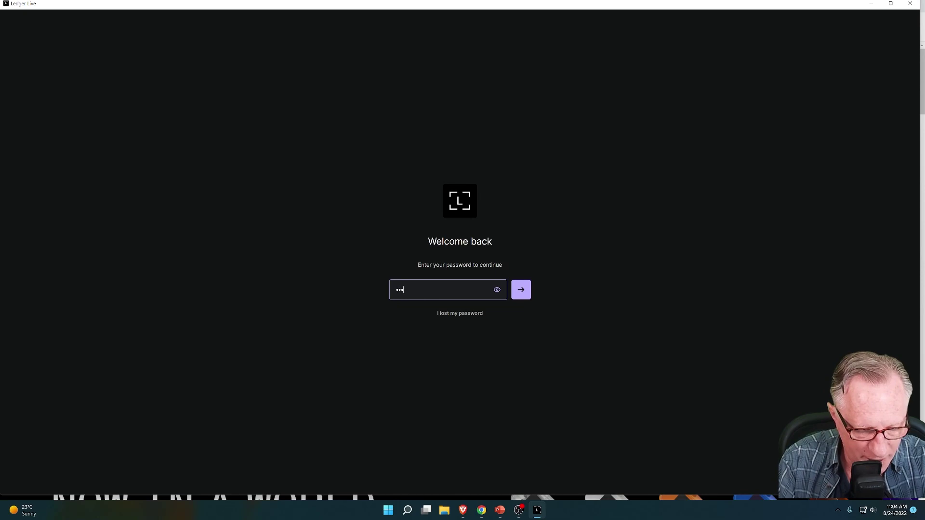
{"action": "key", "text": "Return"}
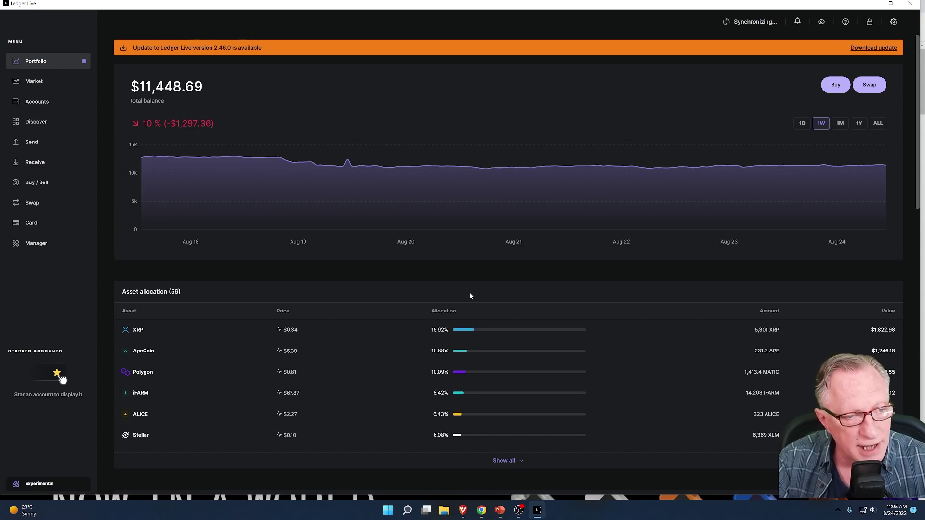
{"action": "left_click", "coordinate": [894, 23]}
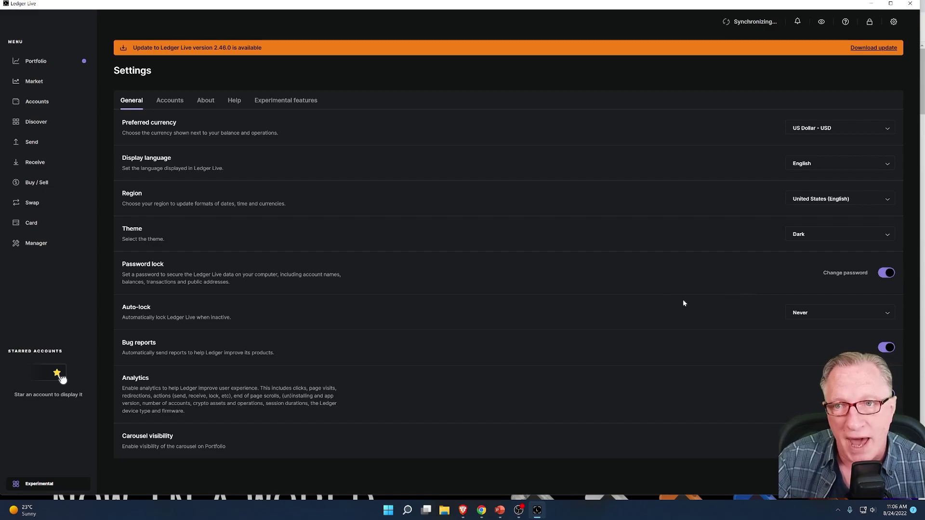
{"action": "left_click", "coordinate": [36, 61]}
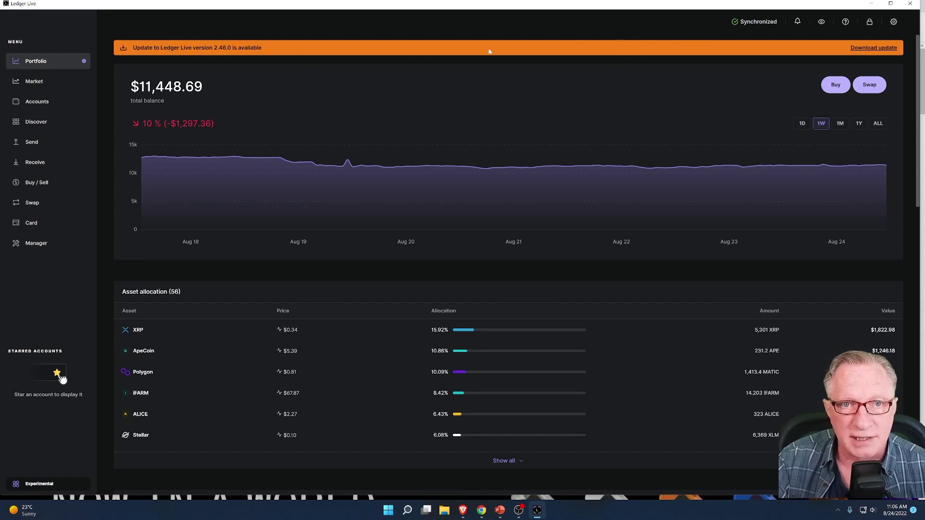
Download the 2.46.0 update, finish setup, and dismiss the release notes to reach the Portfolio
{"action": "left_click", "coordinate": [867, 49]}
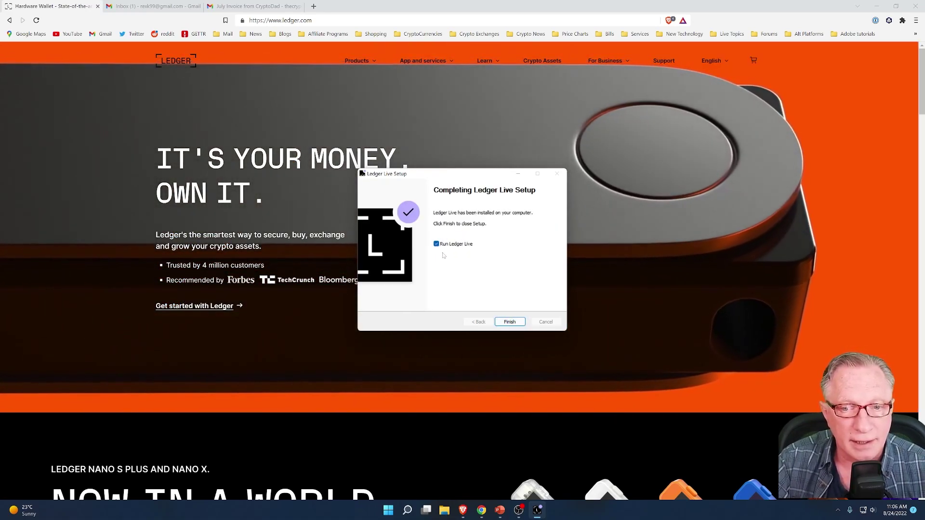
{"action": "key", "text": "Return"}
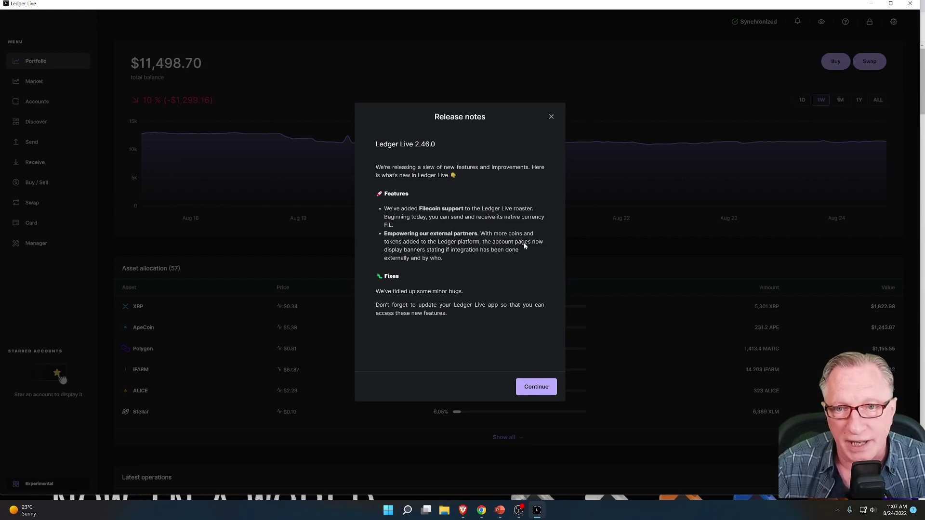
{"action": "left_click", "coordinate": [551, 117]}
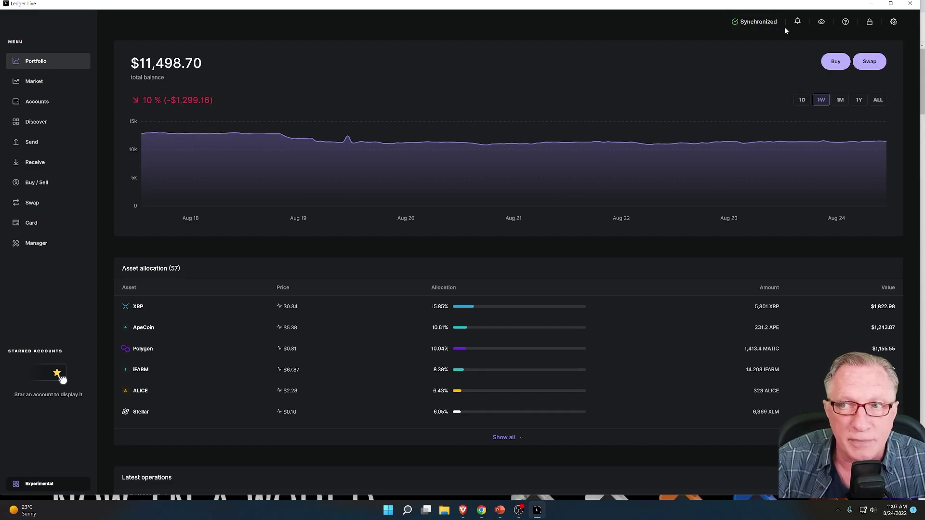
Close Ledger Live and save the Windows installer from the Ledger Live product page in Chrome
{"action": "left_click", "coordinate": [910, 3]}
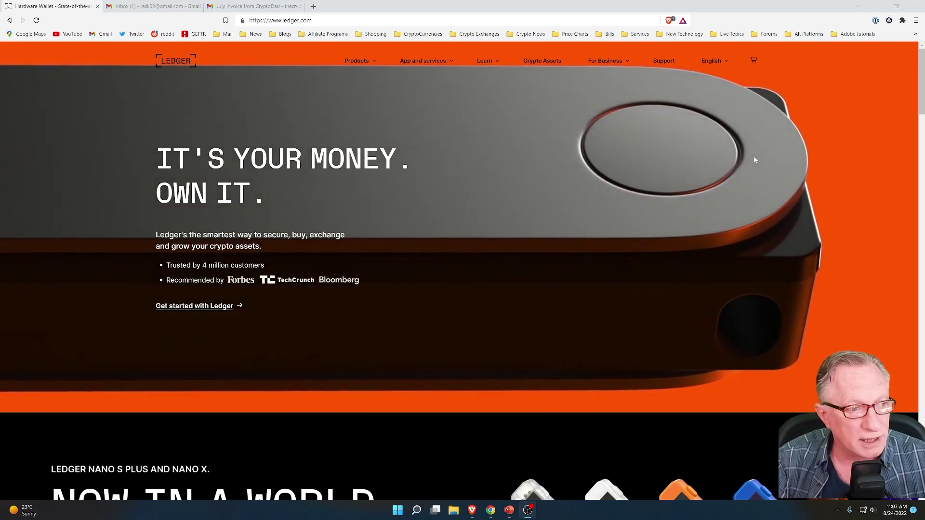
{"action": "mouse_move", "coordinate": [422, 62]}
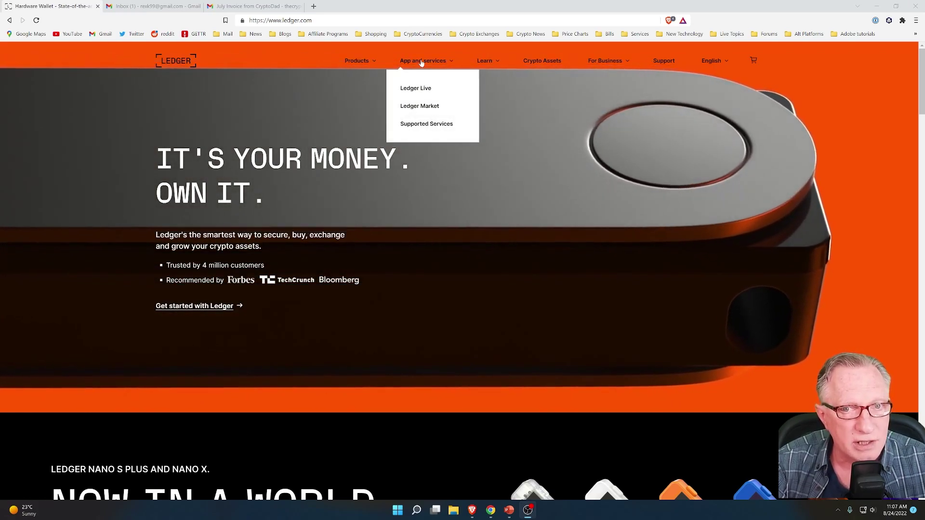
{"action": "left_click", "coordinate": [419, 90]}
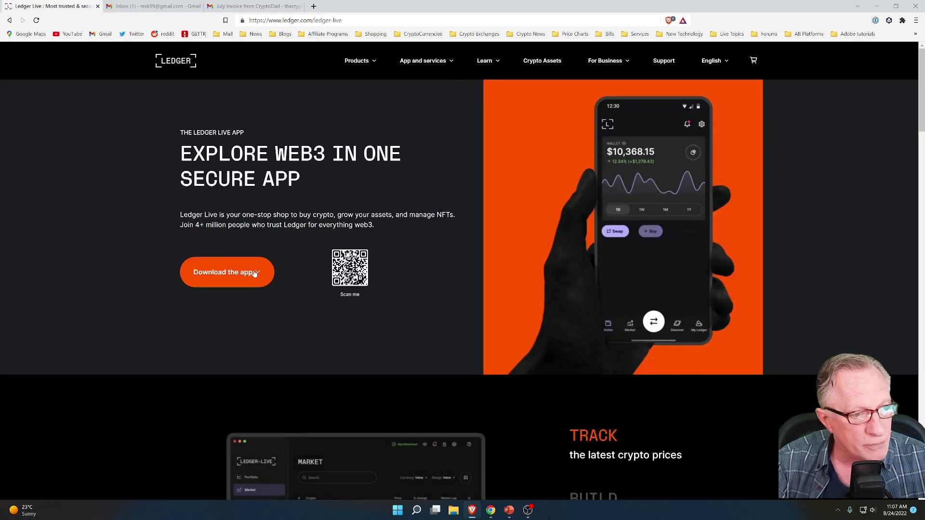
{"action": "left_click", "coordinate": [227, 272]}
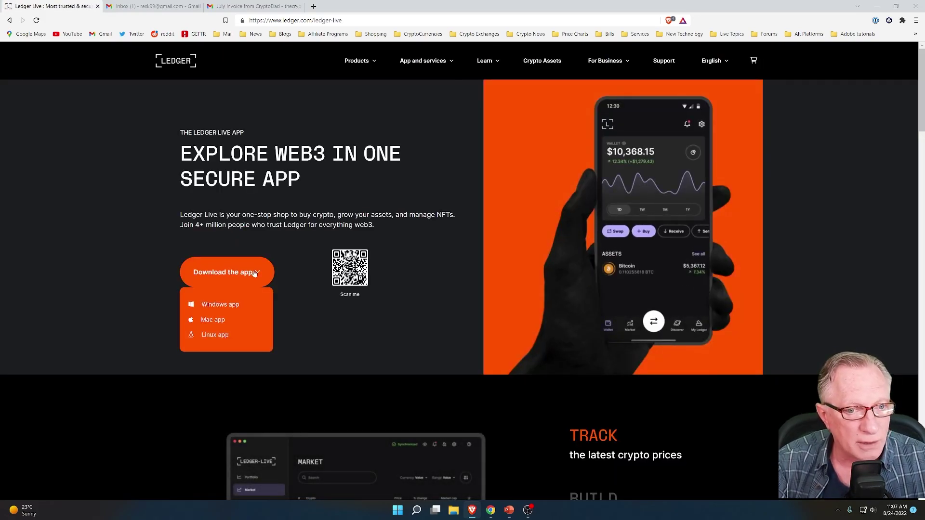
{"action": "left_click", "coordinate": [227, 307]}
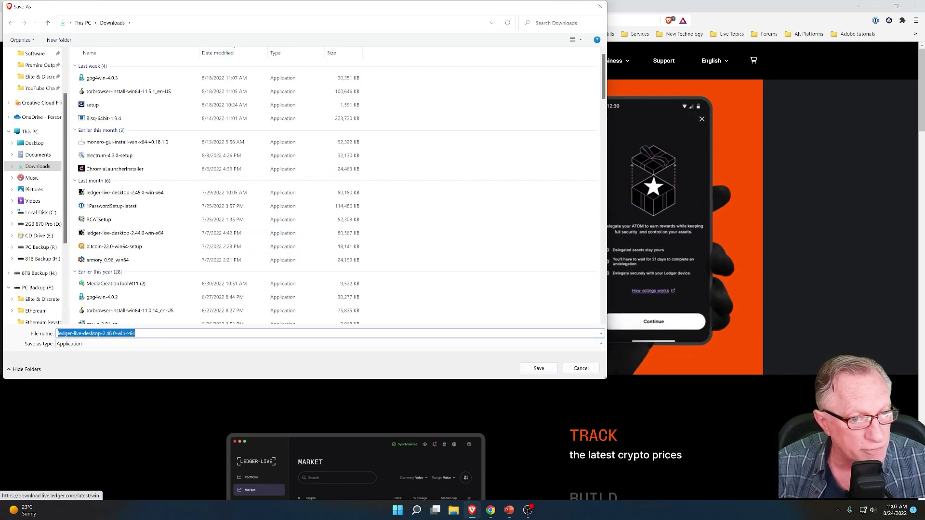
{"action": "left_click", "coordinate": [535, 368]}
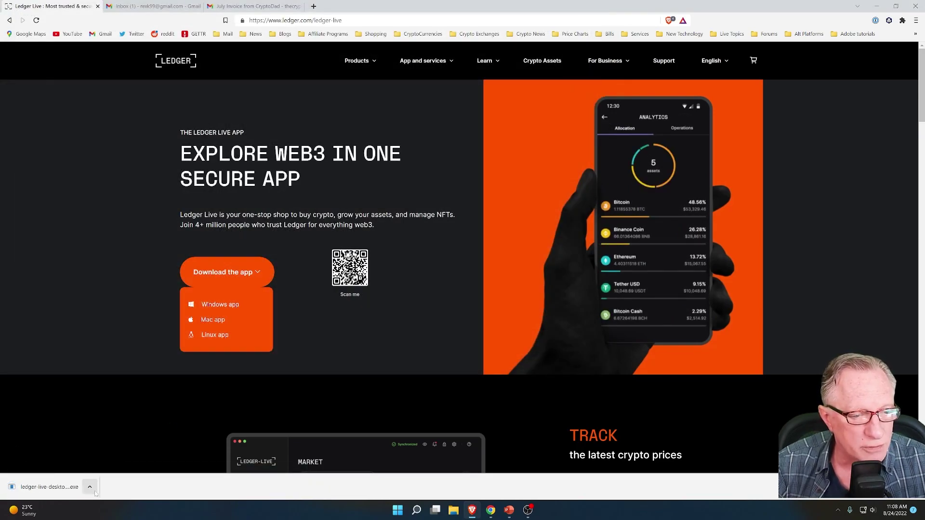
Run the downloaded ledger-live-desktop-2.46.0 installer from its folder and finish installing
{"action": "right_click", "coordinate": [81, 486]}
{"action": "left_click", "coordinate": [121, 460]}
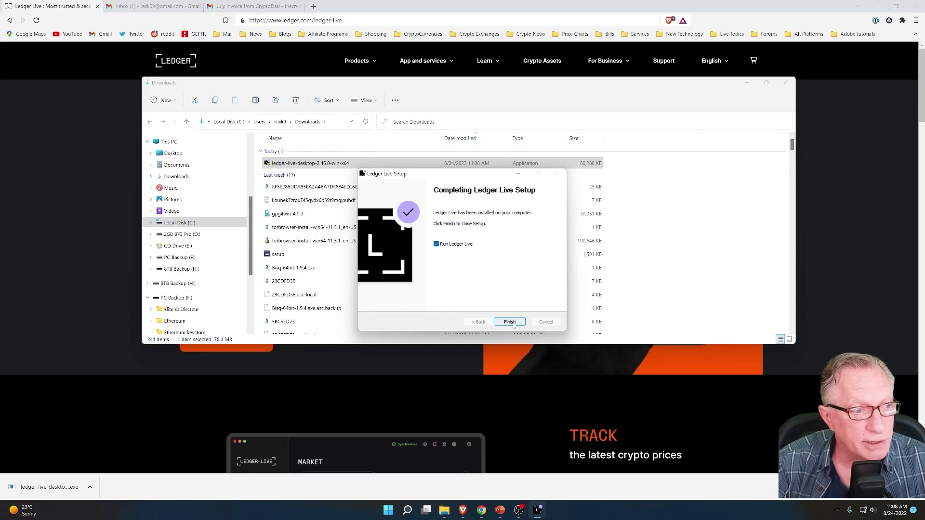
{"action": "left_click", "coordinate": [511, 323]}
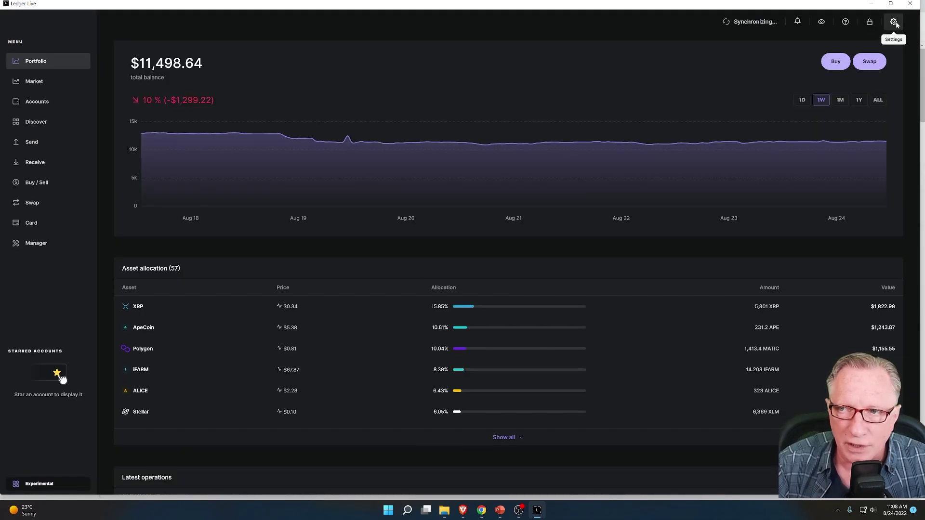
{"action": "left_click", "coordinate": [894, 23]}
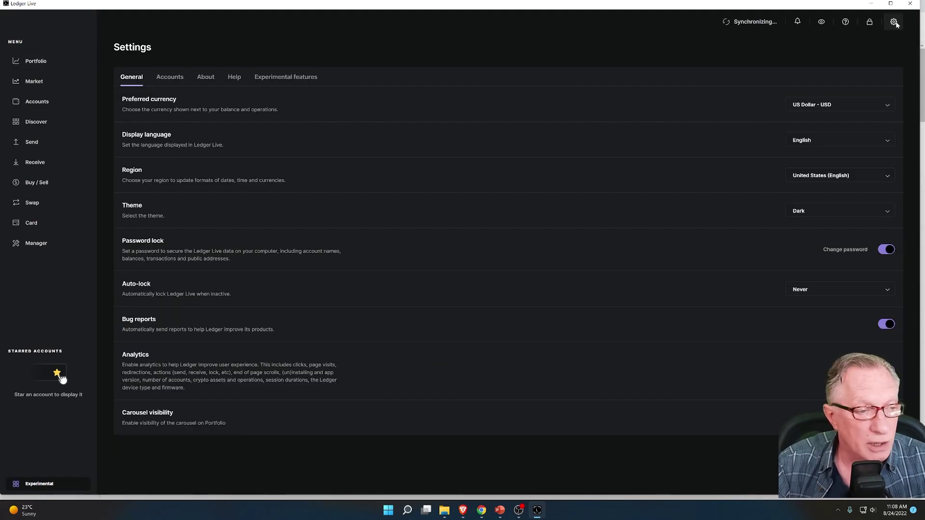
{"action": "left_click", "coordinate": [213, 81]}
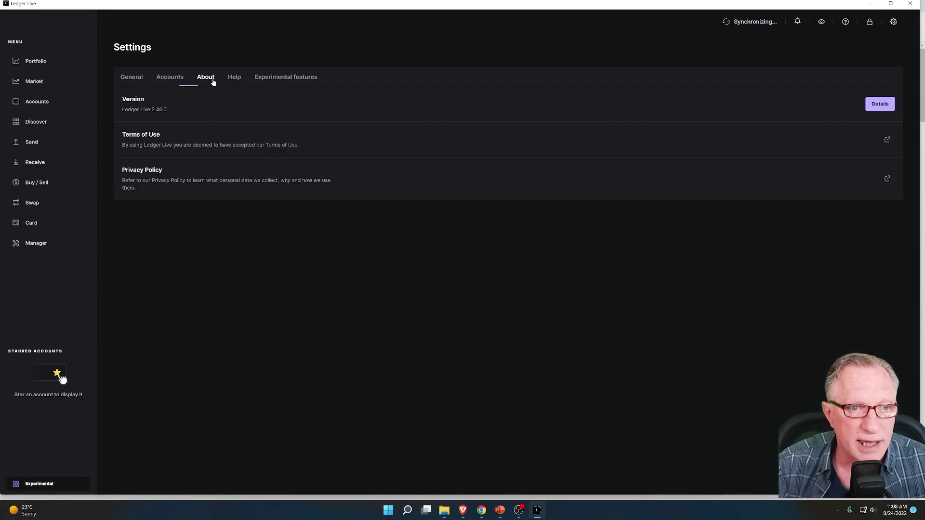
{"action": "left_click", "coordinate": [880, 103]}
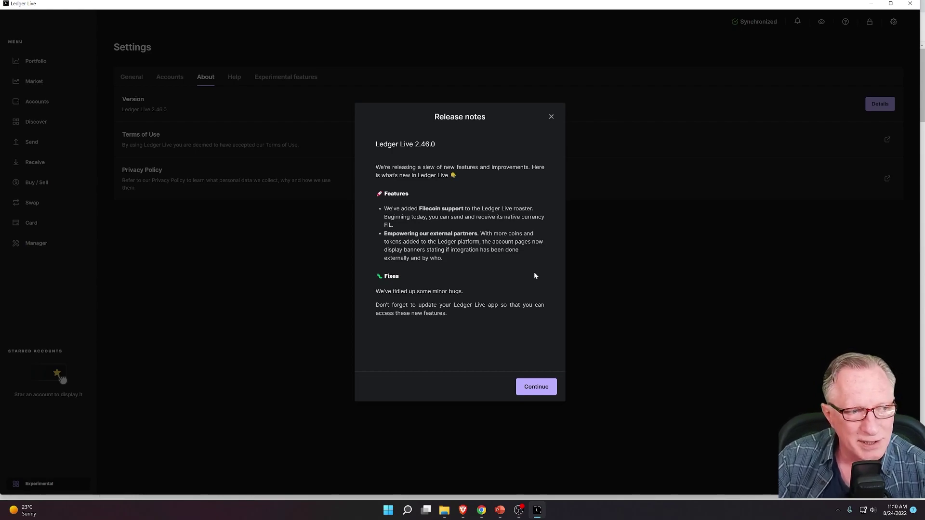
{"action": "left_click", "coordinate": [536, 388]}
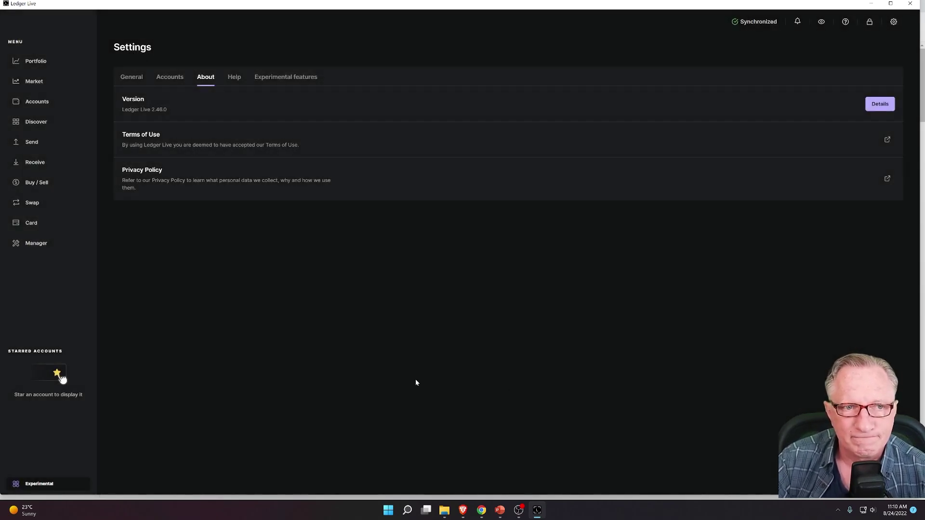
{"action": "left_click", "coordinate": [33, 62]}
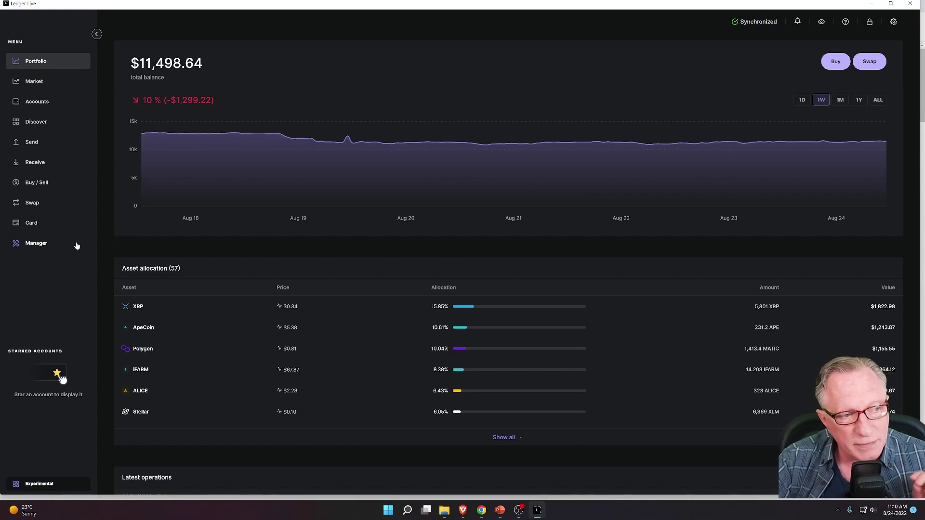
Open the Manager section from the sidebar
{"action": "left_click", "coordinate": [41, 243]}
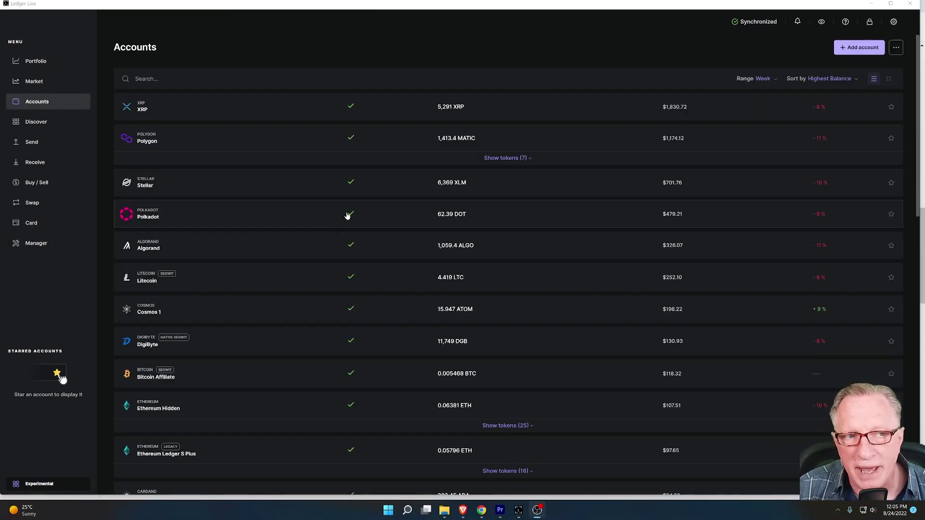
{"action": "left_click", "coordinate": [168, 377]}
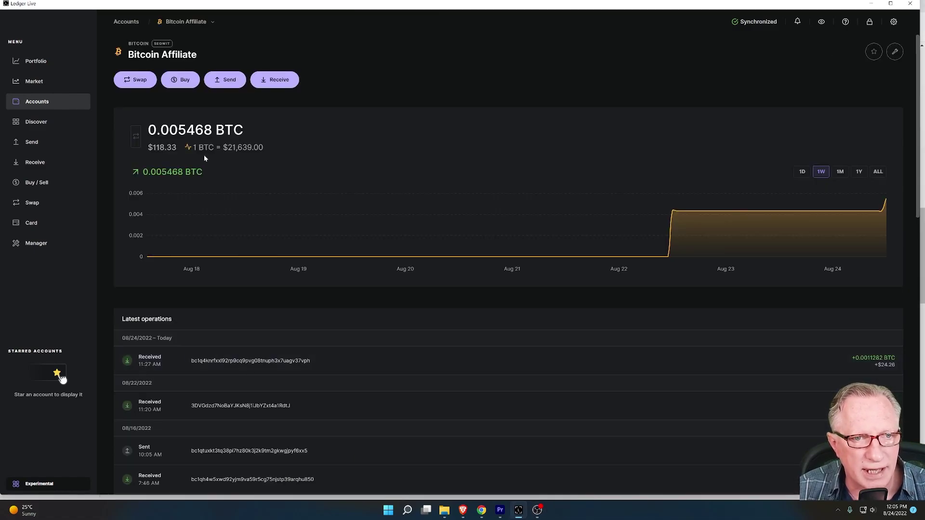
{"action": "left_click", "coordinate": [40, 102]}
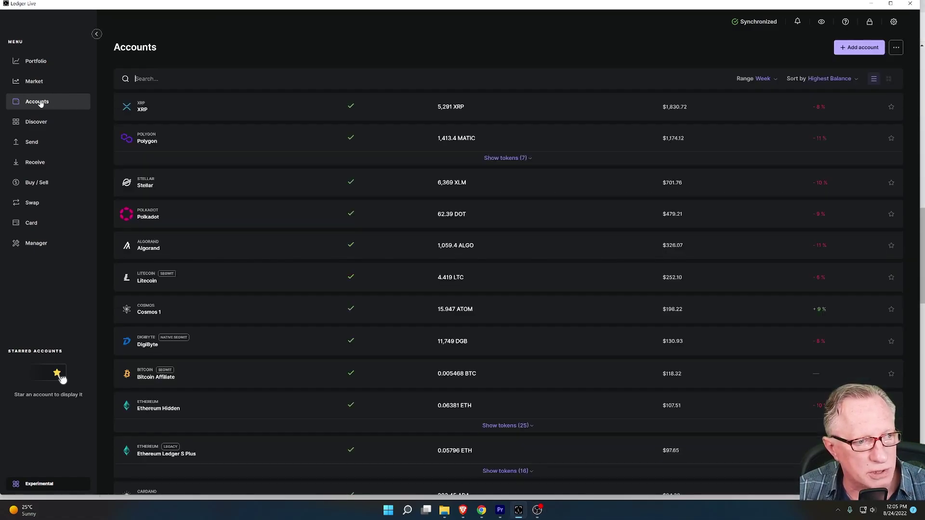
{"action": "left_click", "coordinate": [175, 183]}
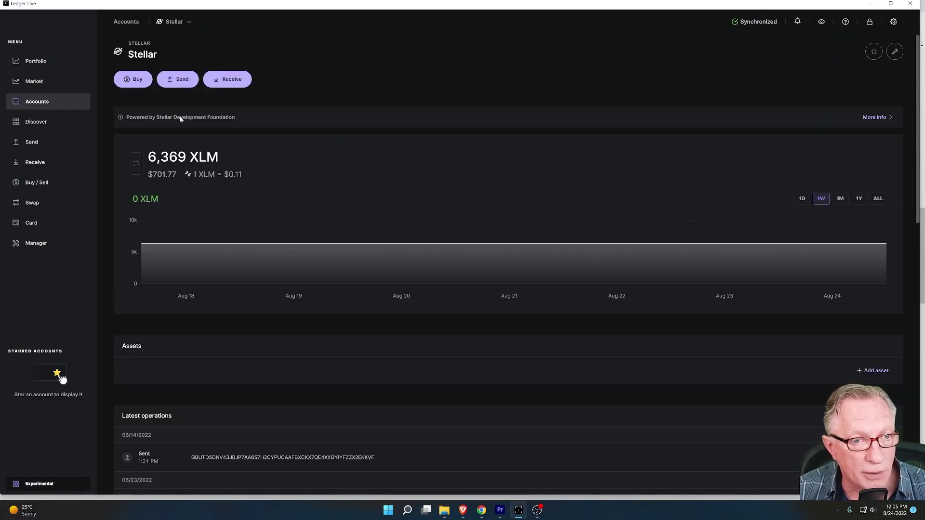
{"action": "left_click", "coordinate": [876, 118]}
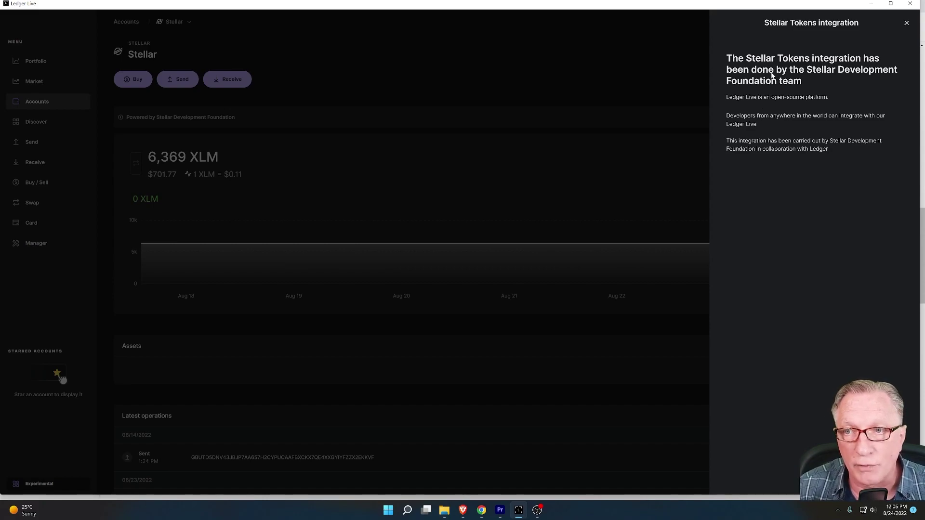
{"action": "left_click", "coordinate": [906, 22]}
{"action": "left_click", "coordinate": [45, 101]}
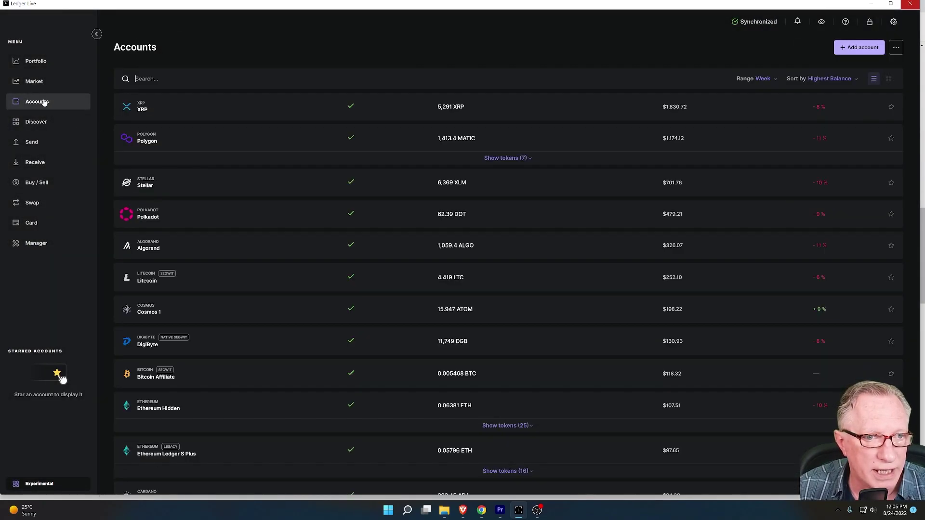
{"action": "scroll", "coordinate": [337, 307], "scroll_direction": "down", "scroll_amount": 4}
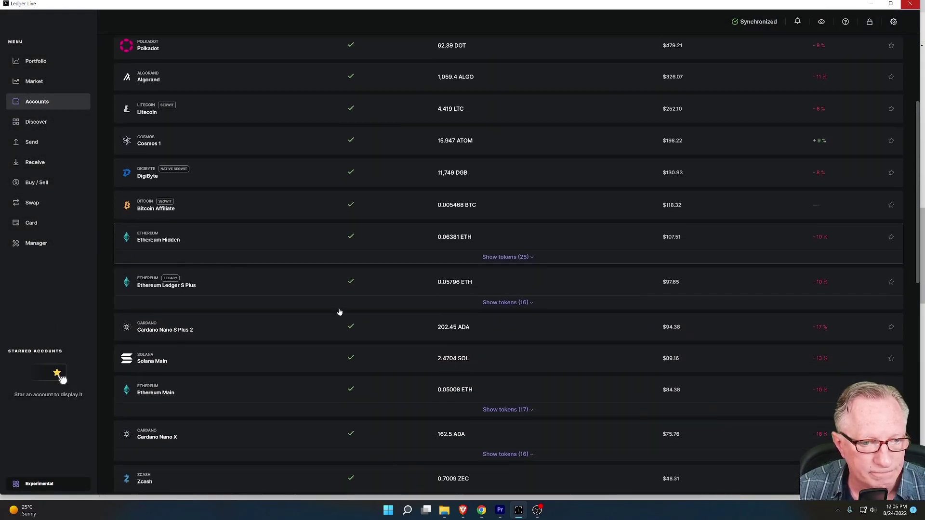
{"action": "left_click", "coordinate": [339, 309]}
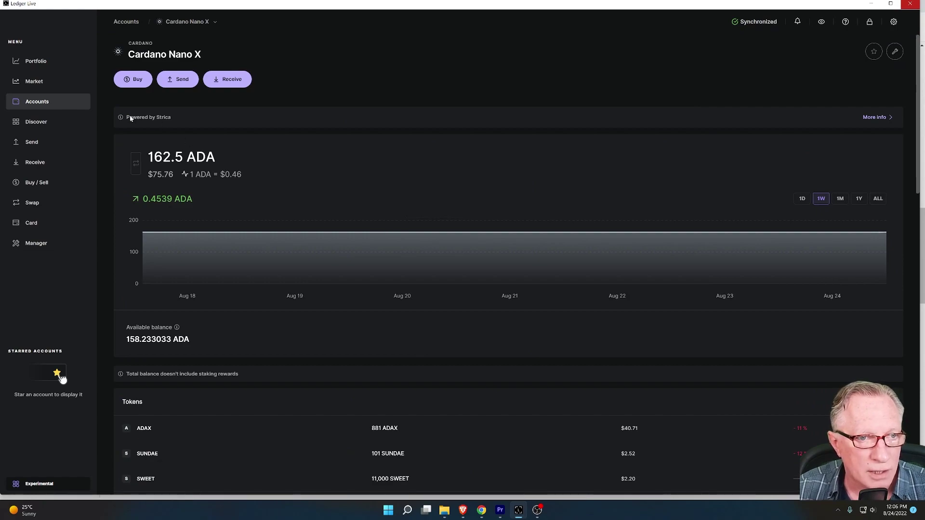
{"action": "left_click", "coordinate": [880, 117]}
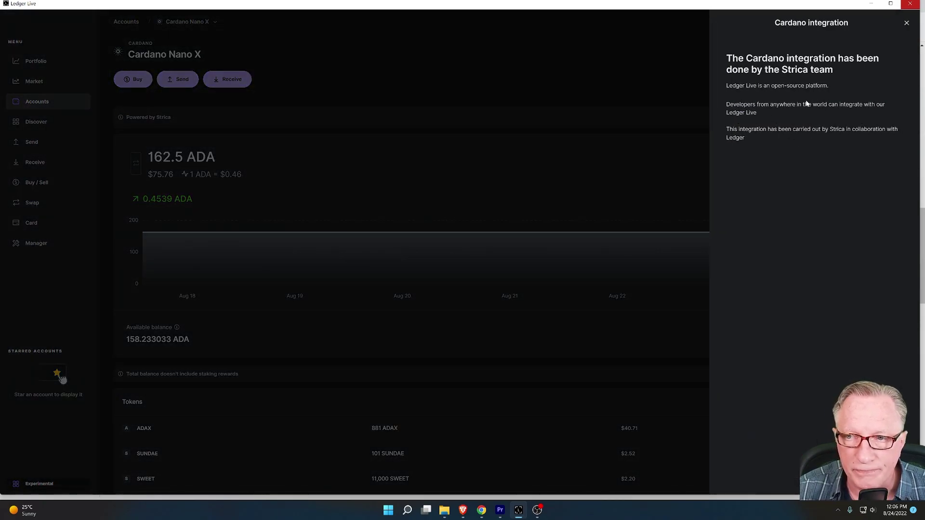
{"action": "left_click", "coordinate": [905, 24]}
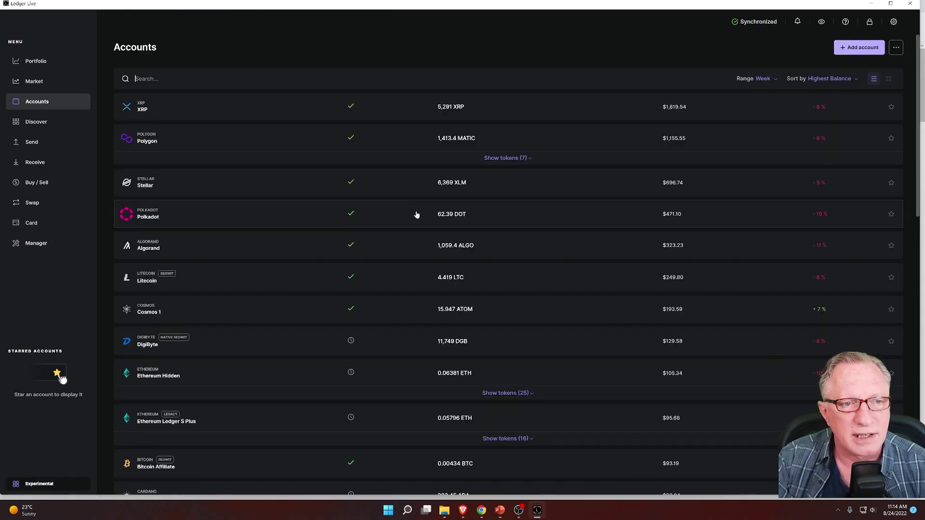
Start a Receive into Bitcoin Affiliate and show its address without the hardware device
{"action": "scroll", "coordinate": [289, 239], "scroll_direction": "down", "scroll_amount": 5}
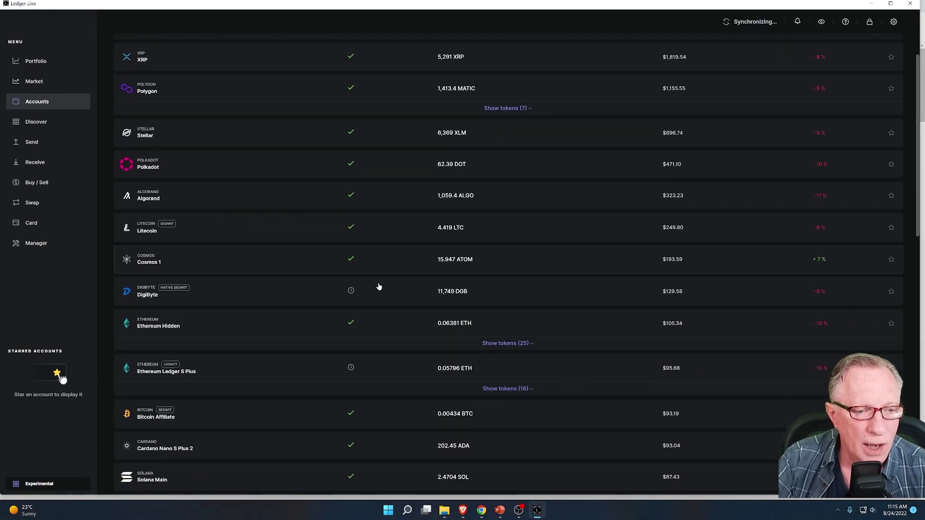
{"action": "left_click", "coordinate": [457, 337]}
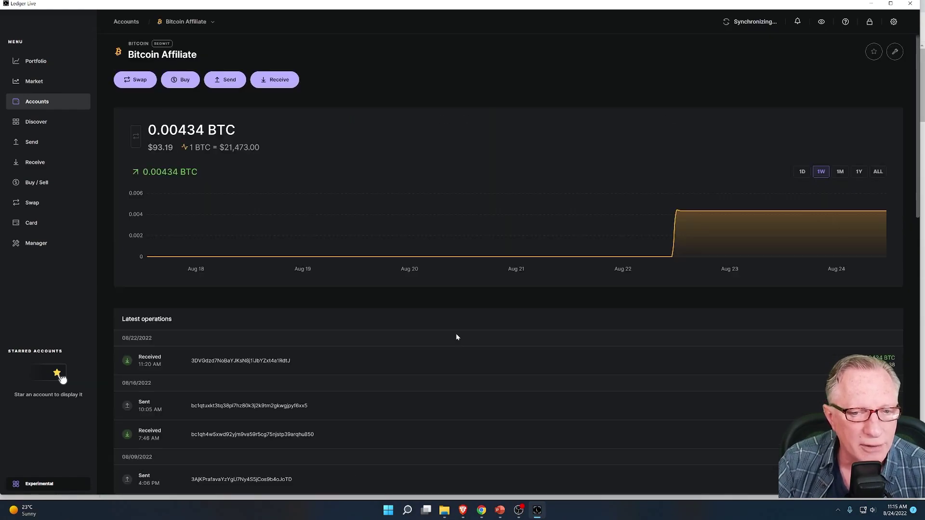
{"action": "left_click", "coordinate": [278, 81]}
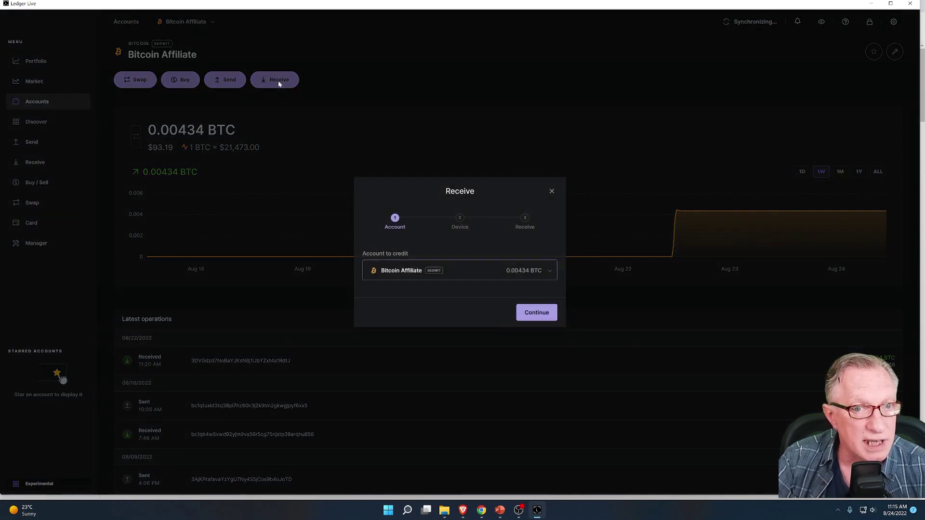
{"action": "left_click", "coordinate": [531, 313]}
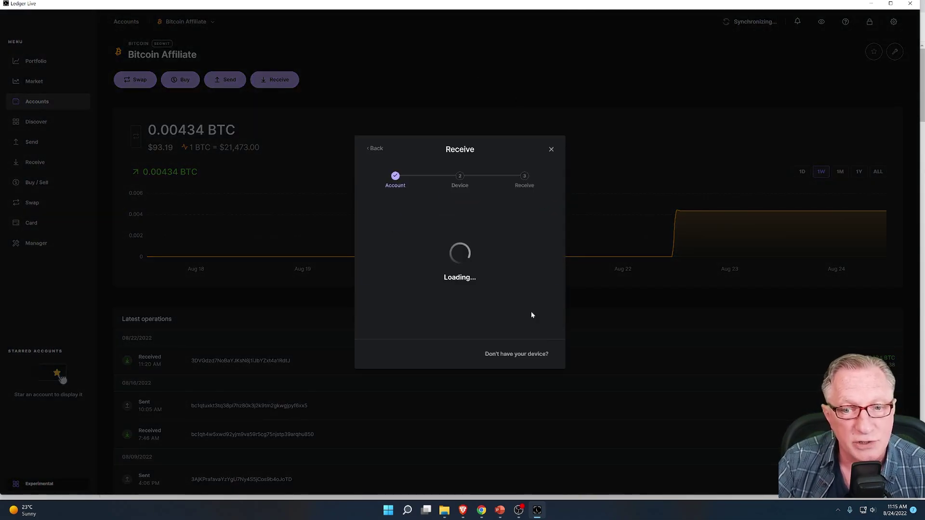
{"action": "left_click", "coordinate": [506, 354]}
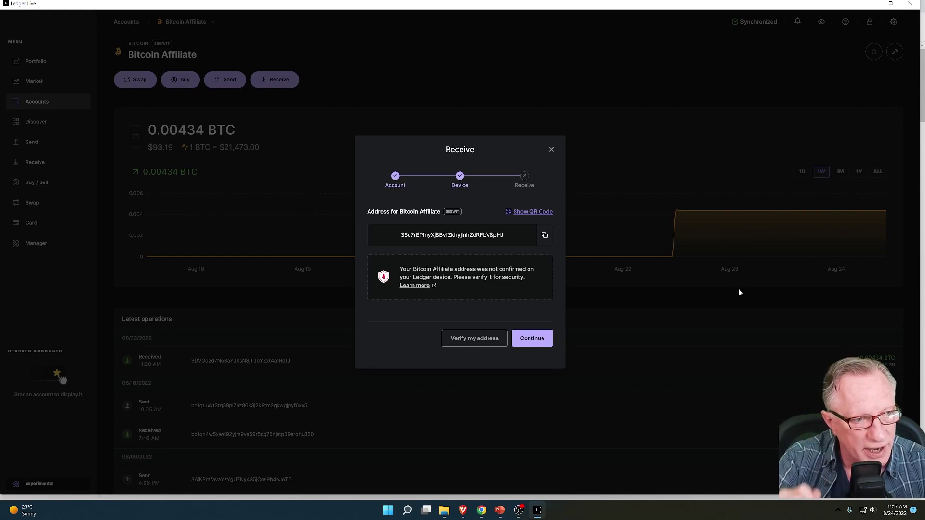
Close the Bitcoin receive window, then view and close the Ethereum Hidden receive address
{"action": "left_click", "coordinate": [551, 150]}
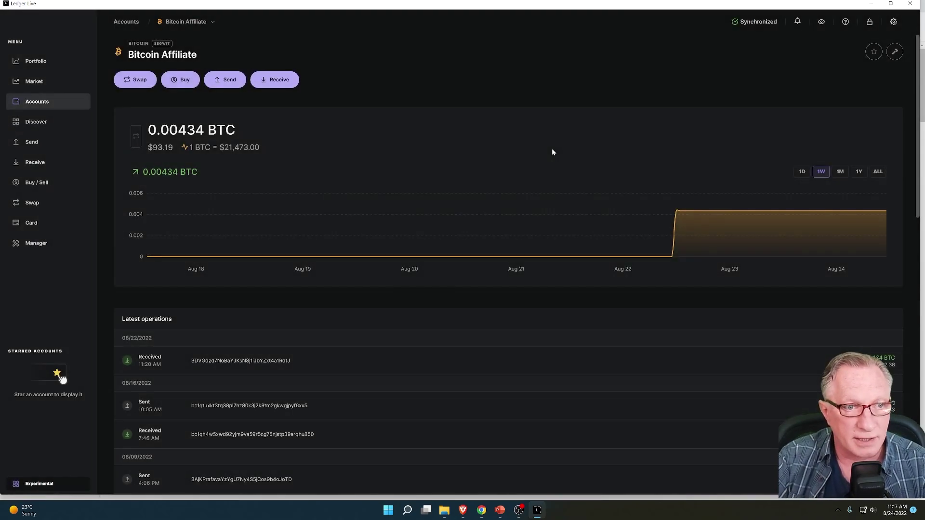
{"action": "left_click", "coordinate": [41, 103]}
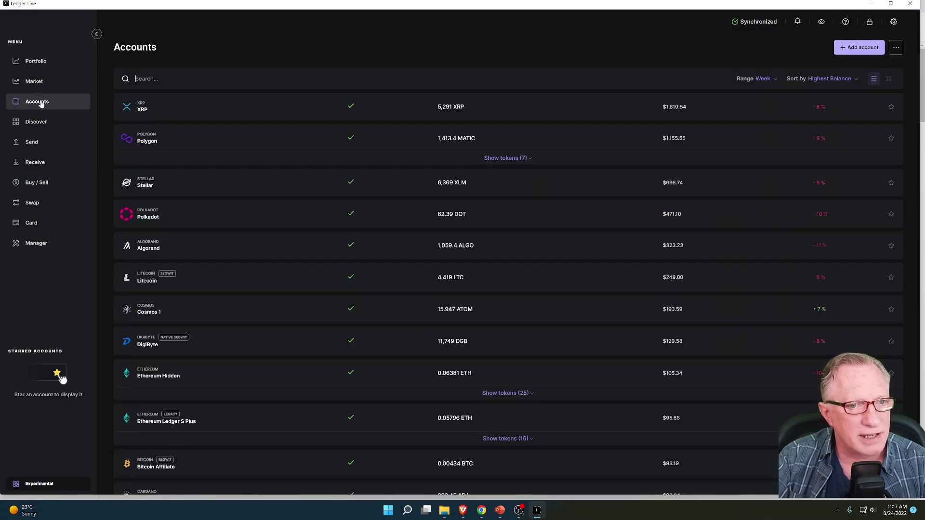
{"action": "scroll", "coordinate": [248, 291], "scroll_direction": "down", "scroll_amount": 2}
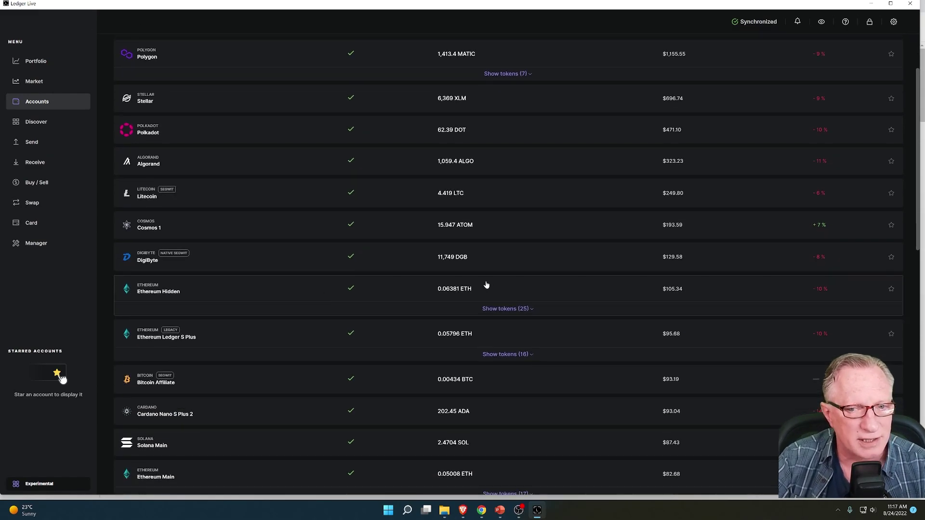
{"action": "left_click", "coordinate": [441, 289]}
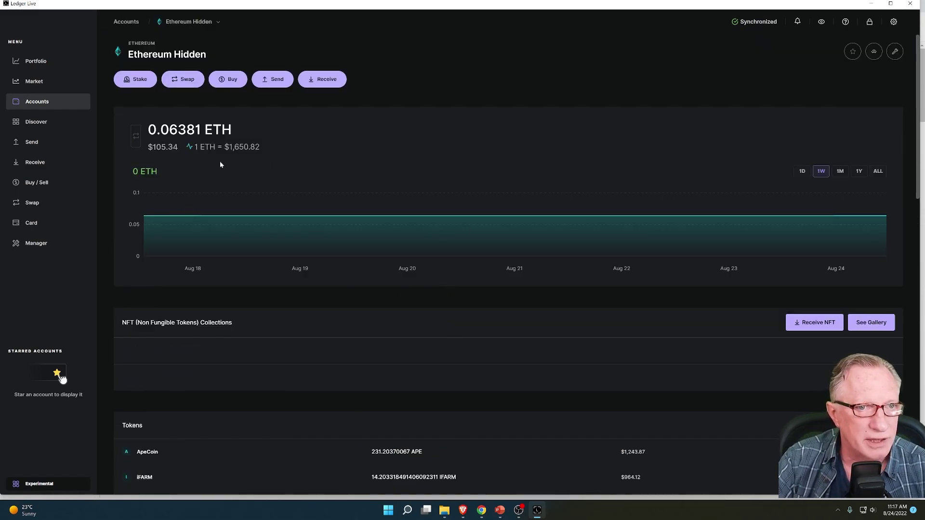
{"action": "left_click", "coordinate": [325, 82]}
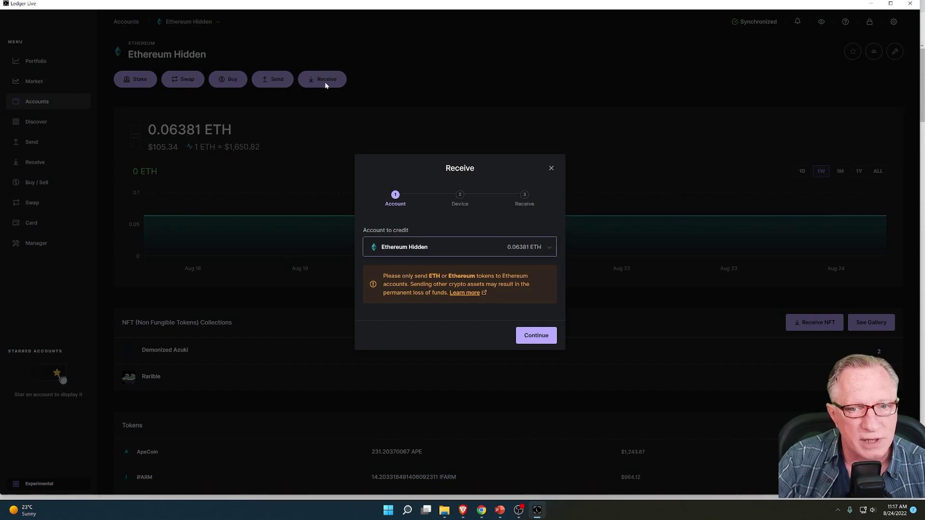
{"action": "left_click", "coordinate": [538, 334]}
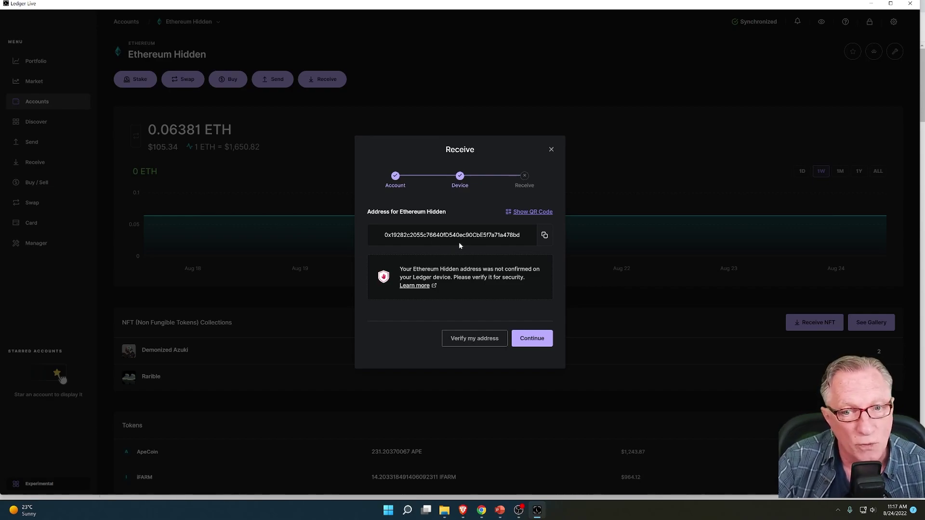
{"action": "left_click", "coordinate": [550, 150]}
Open the Decentraland MANA token page, start a MANA receive, then close it
{"action": "scroll", "coordinate": [400, 265], "scroll_direction": "down", "scroll_amount": 4}
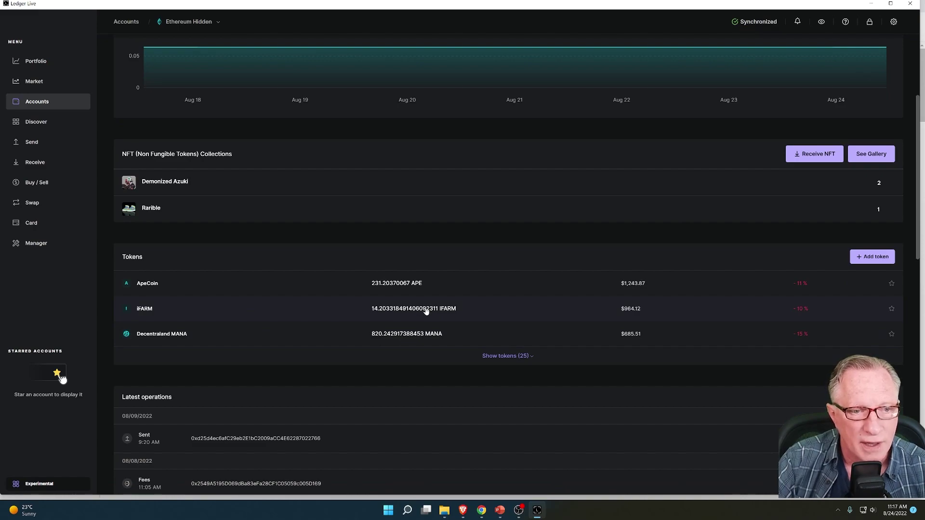
{"action": "left_click", "coordinate": [418, 335]}
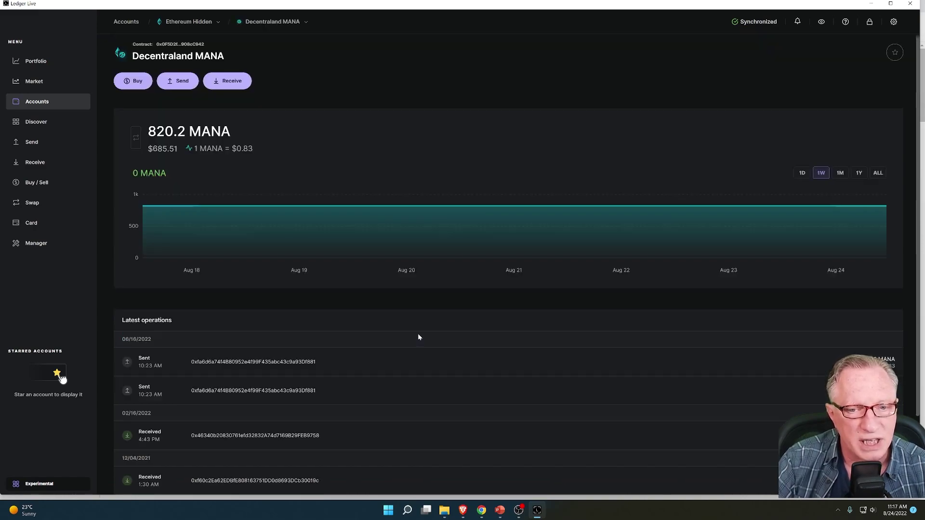
{"action": "left_click", "coordinate": [229, 80]}
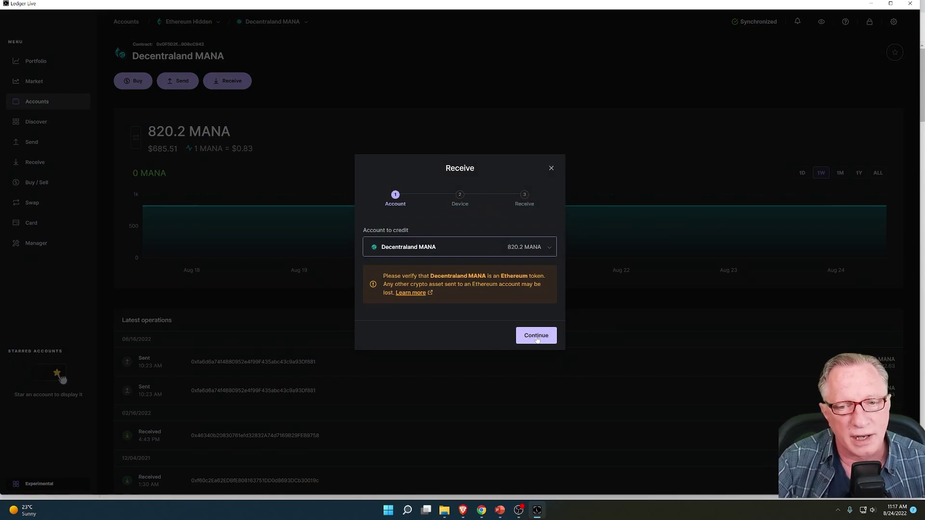
{"action": "left_click", "coordinate": [536, 339]}
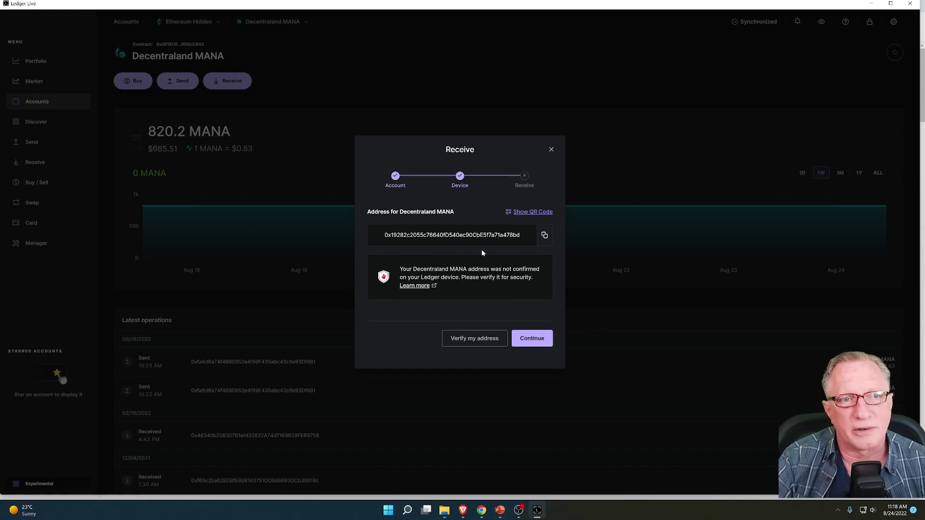
{"action": "left_click", "coordinate": [551, 150]}
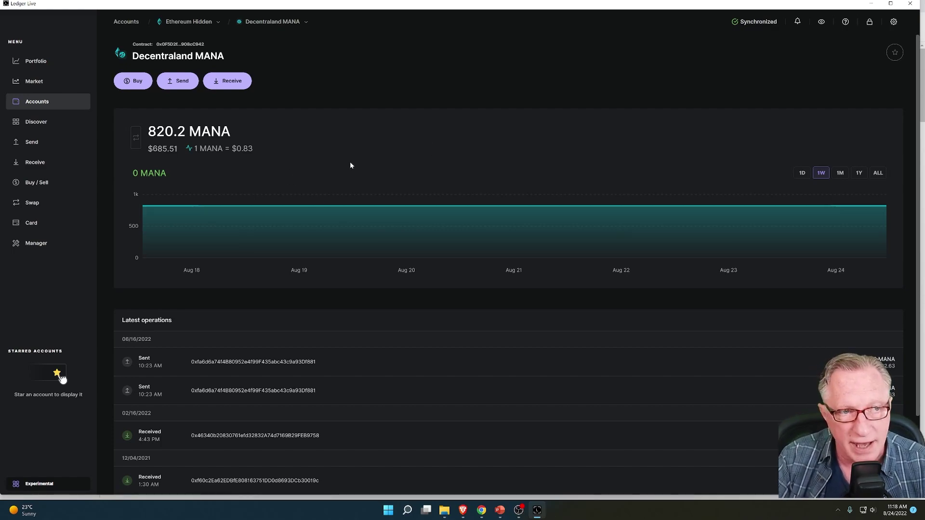
Return to Accounts, reopen Bitcoin Affiliate, and open then close its Receive window
{"action": "key", "text": "alt+Left"}
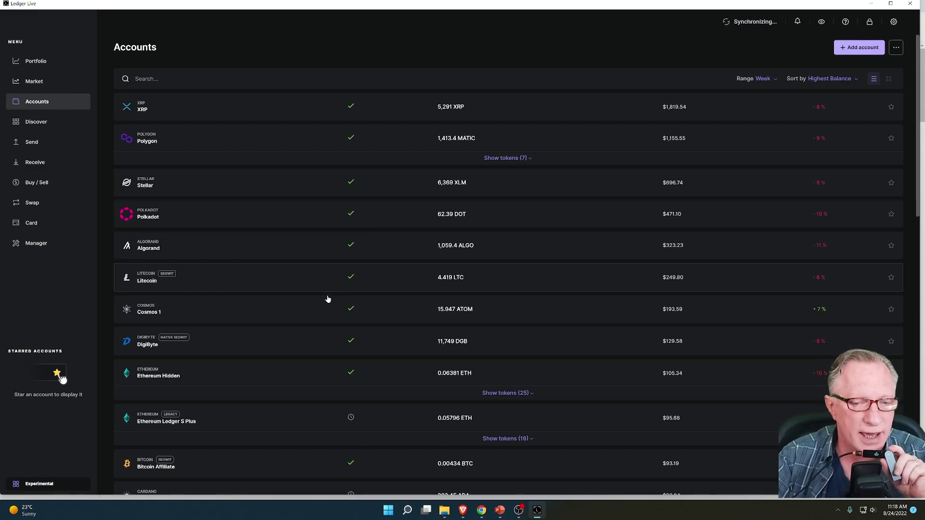
{"action": "scroll", "coordinate": [750, 304], "scroll_direction": "down", "scroll_amount": 2}
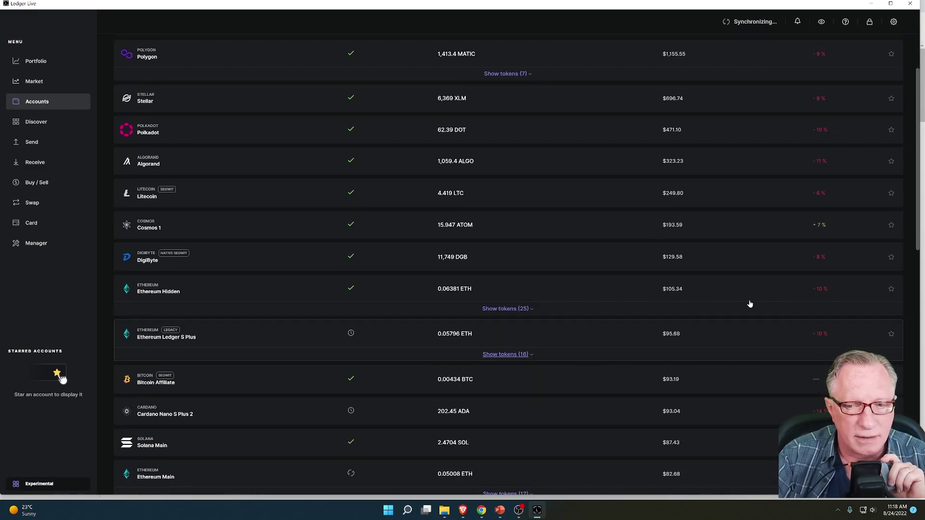
{"action": "left_click", "coordinate": [458, 380]}
{"action": "left_click", "coordinate": [276, 80]}
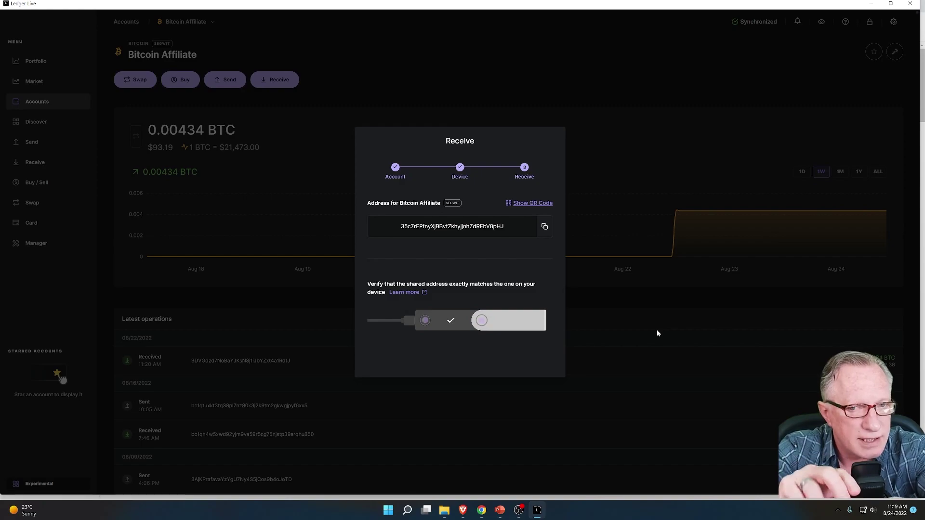
{"action": "left_click", "coordinate": [657, 329]}
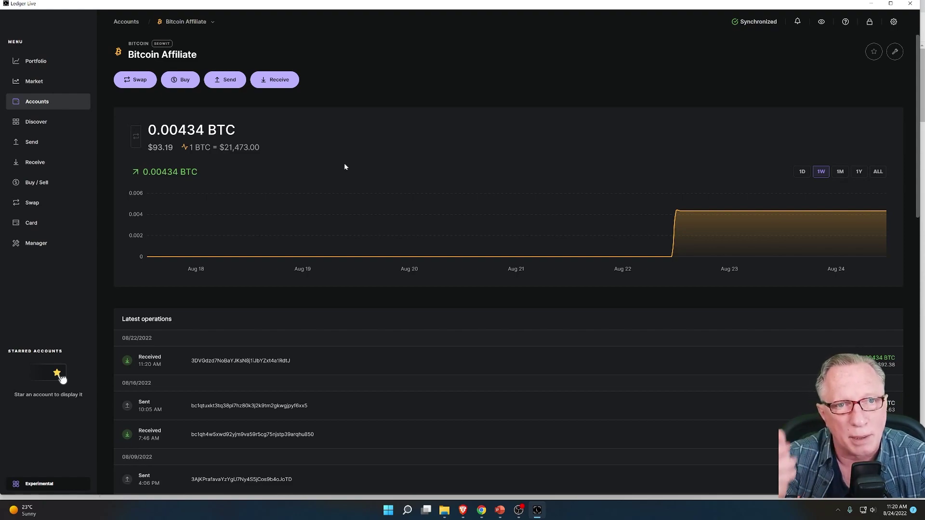
Receive into Bitcoin Affiliate without the device, accepting the unverified address and finishing with Done
{"action": "left_click", "coordinate": [280, 81]}
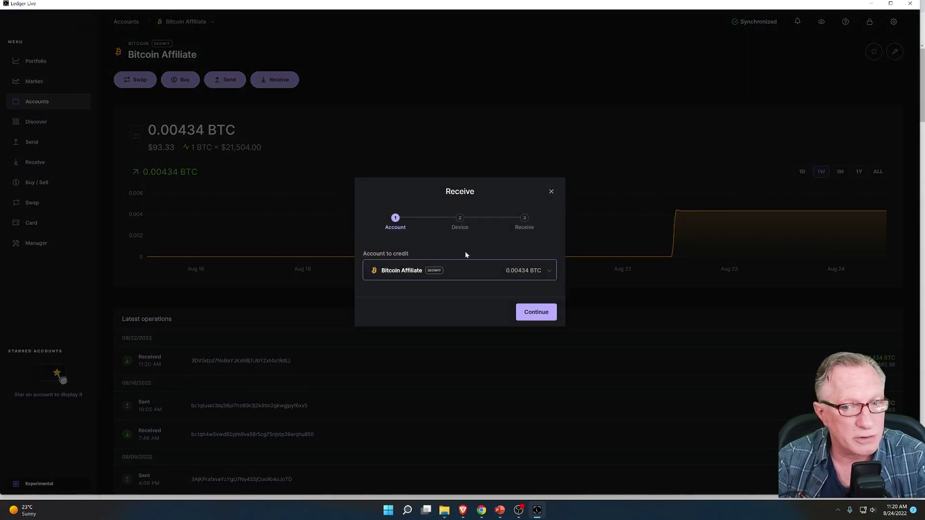
{"action": "left_click", "coordinate": [542, 316]}
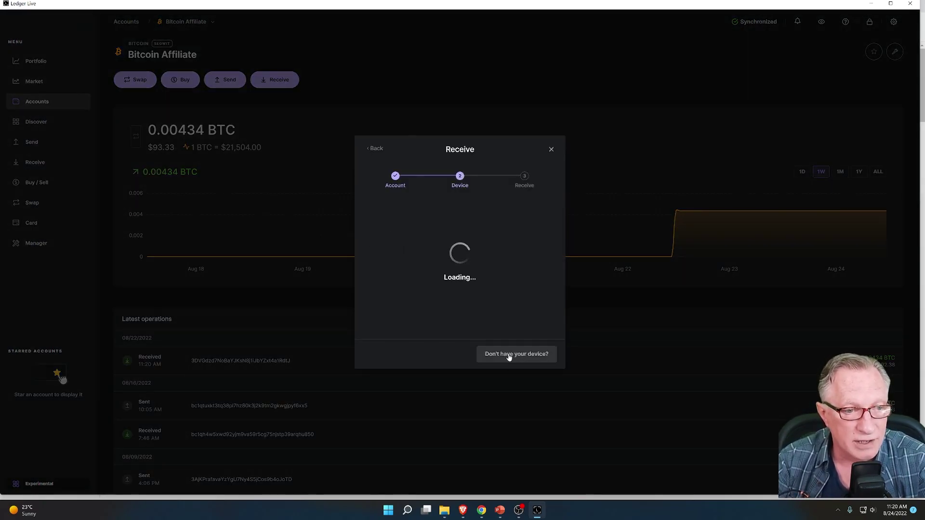
{"action": "left_click", "coordinate": [516, 354]}
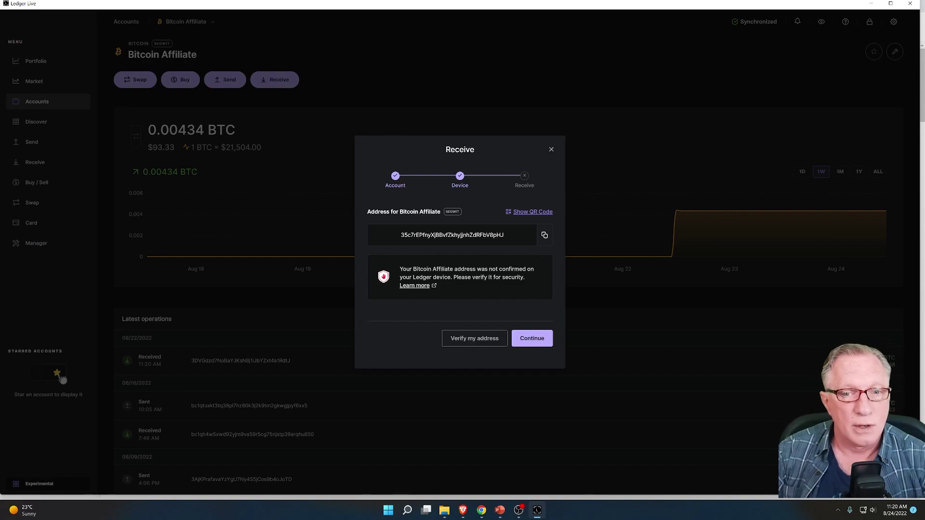
{"action": "left_click", "coordinate": [535, 340]}
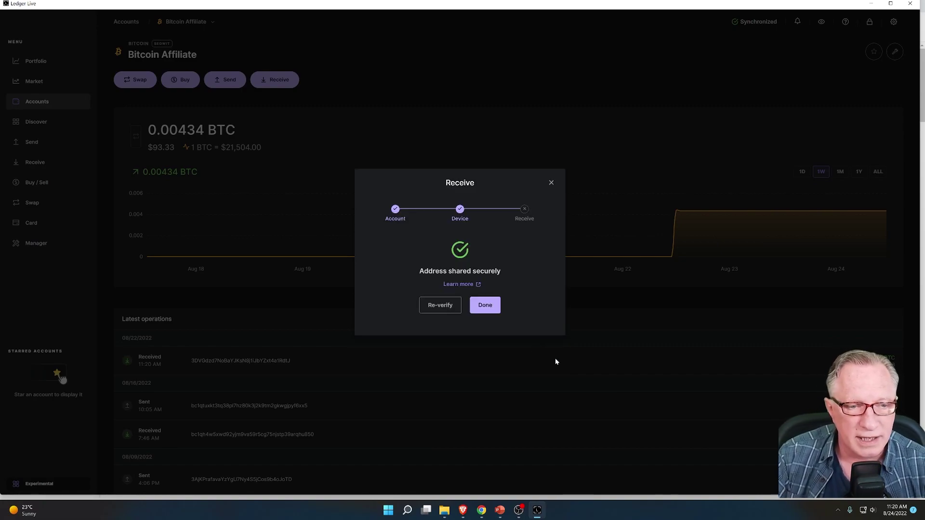
{"action": "left_click", "coordinate": [482, 307]}
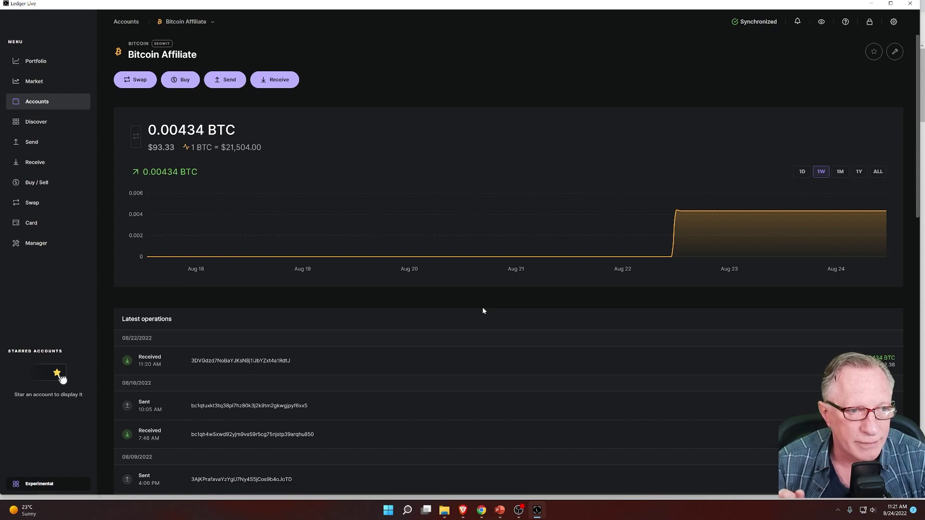
Open a new Receive request for the Bitcoin Affiliate account
{"action": "mouse_move", "coordinate": [527, 267]}
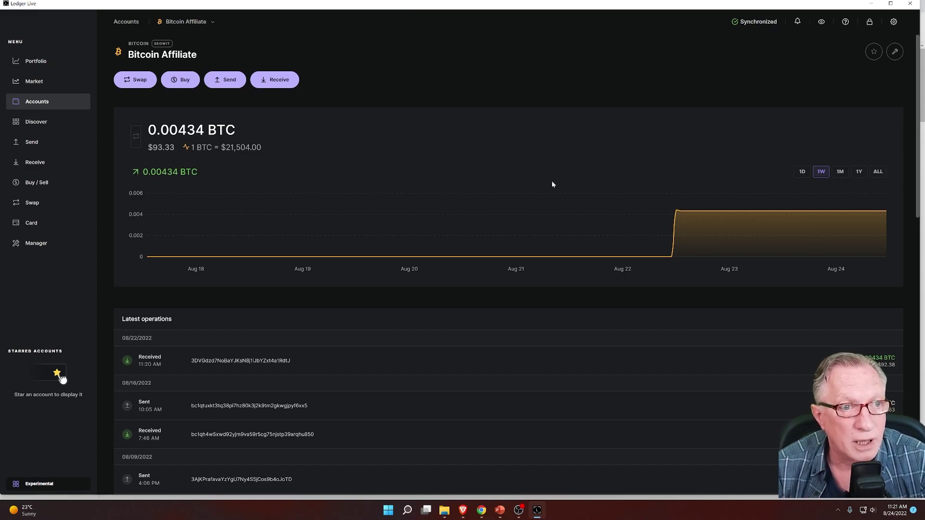
{"action": "left_click", "coordinate": [277, 82]}
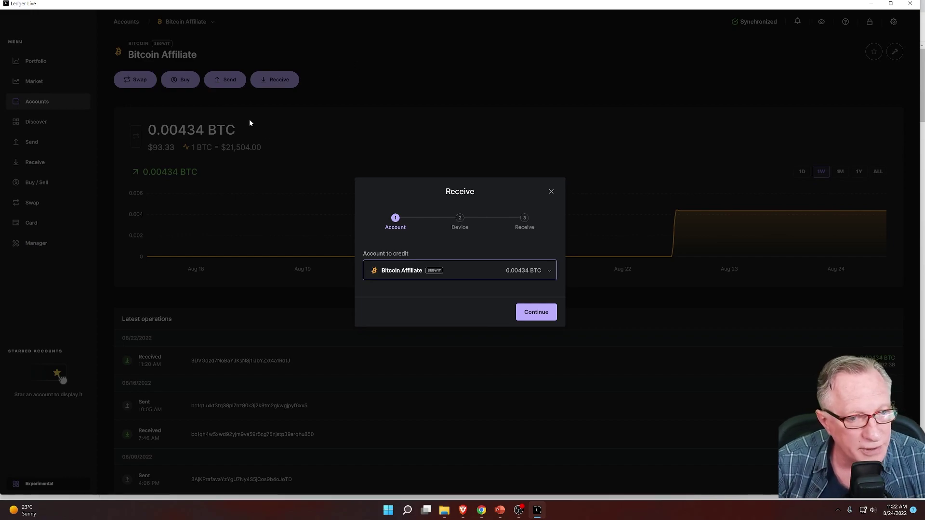
Close the Bitcoin Affiliate Receive dialog to cancel the receive request
{"action": "left_click", "coordinate": [551, 192]}
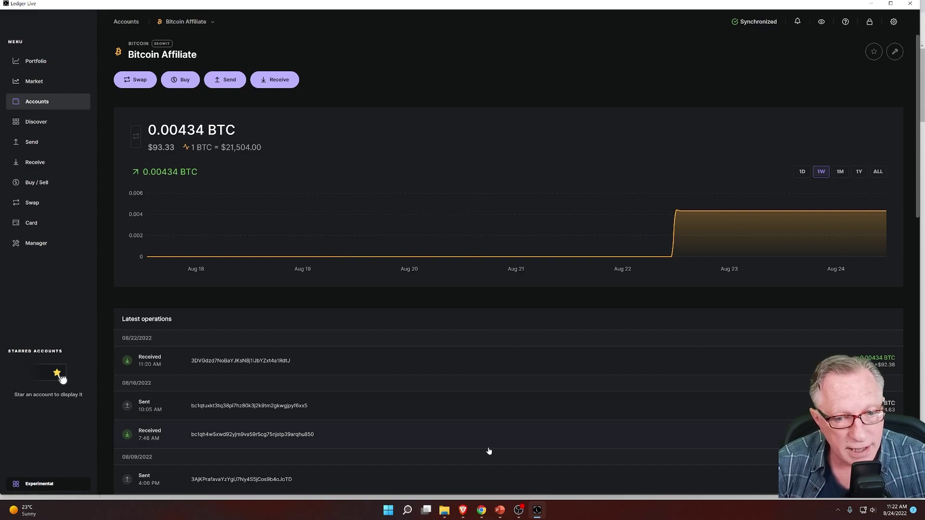
In Brave, open Coinbase from the Crypto Exchanges bookmarks in a new tab and show its Send / Receive form
{"action": "mouse_move", "coordinate": [463, 510]}
{"action": "left_click", "coordinate": [478, 465]}
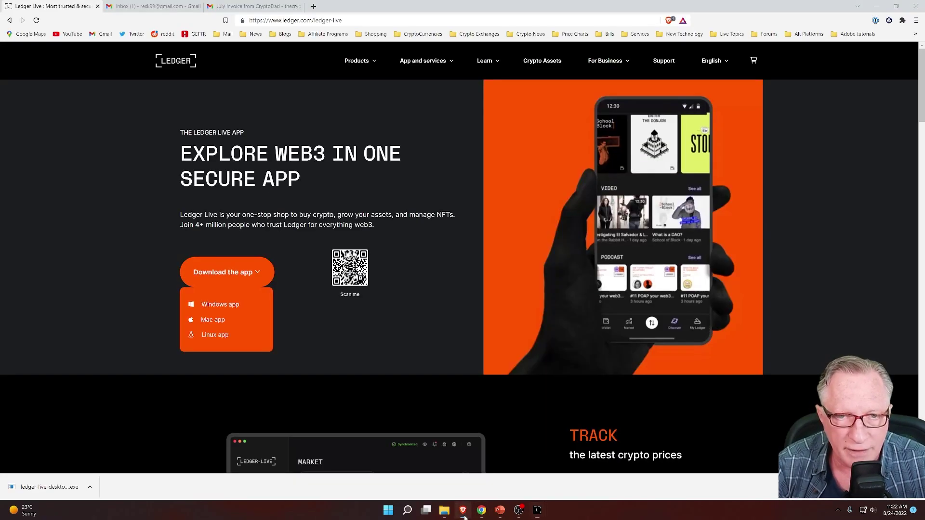
{"action": "left_click", "coordinate": [314, 6]}
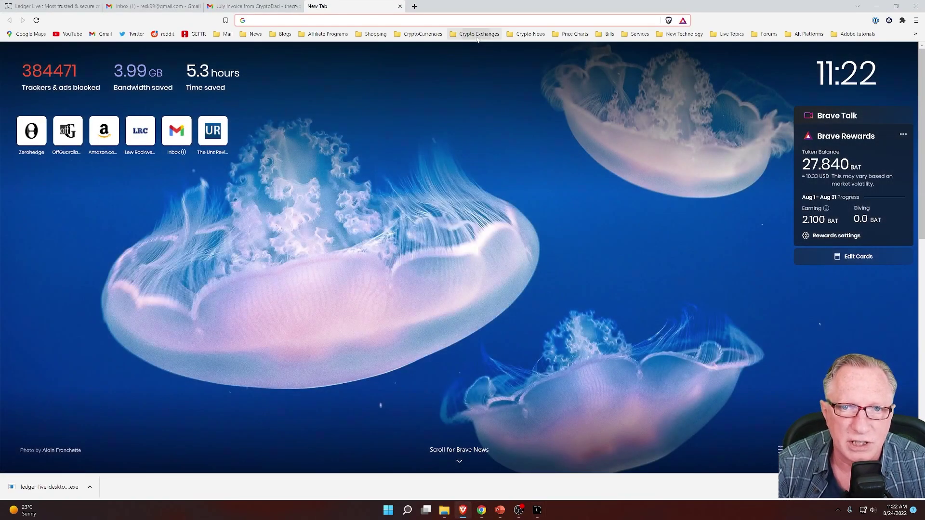
{"action": "left_click", "coordinate": [478, 33]}
{"action": "left_click", "coordinate": [483, 57]}
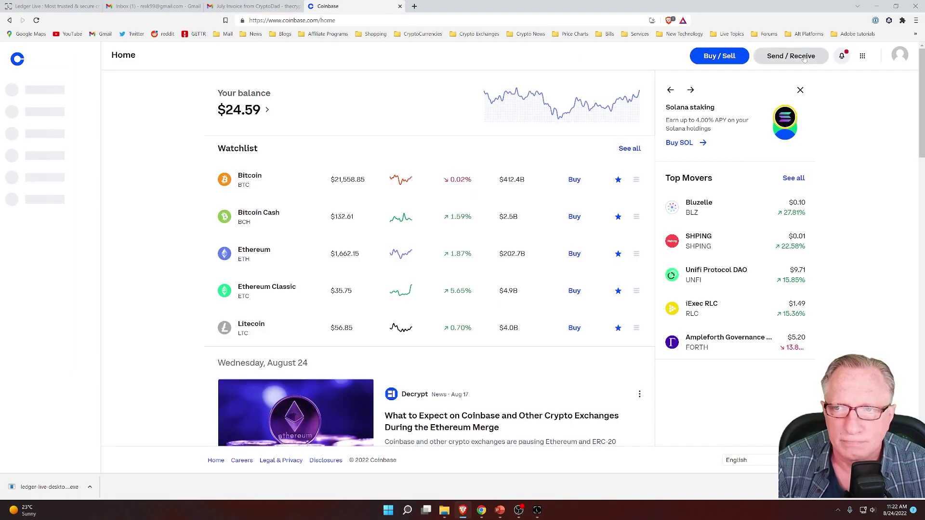
{"action": "left_click", "coordinate": [791, 56]}
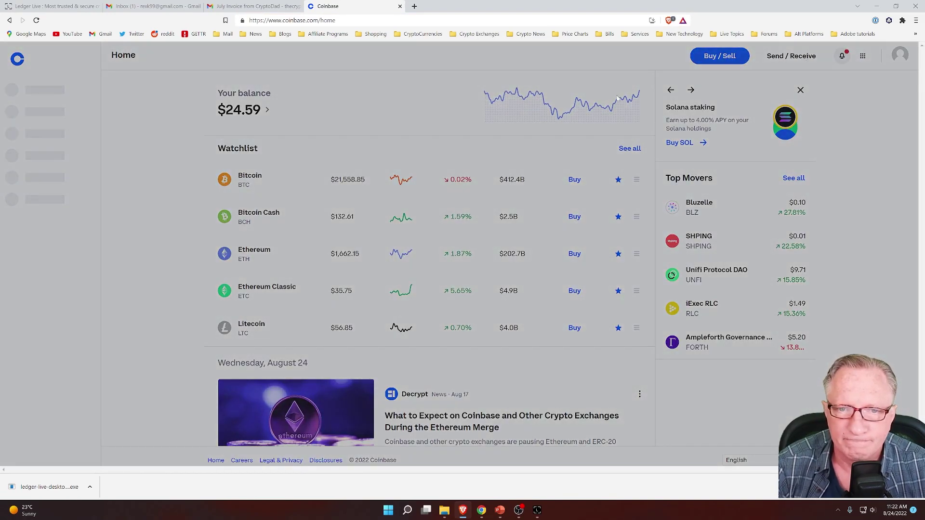
{"action": "left_click", "coordinate": [537, 511]}
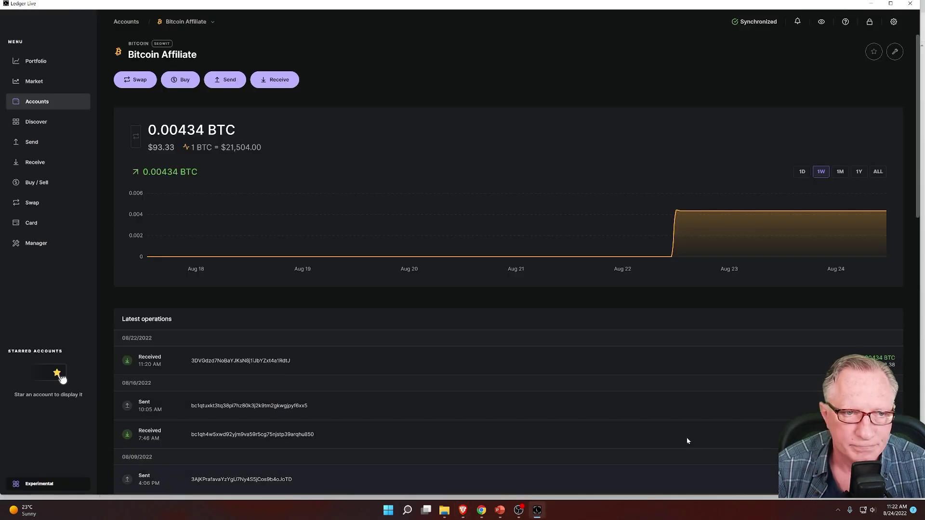
Copy the Bitcoin Affiliate receive address without verifying it on the Ledger device
{"action": "left_click", "coordinate": [279, 80]}
{"action": "left_click", "coordinate": [537, 313]}
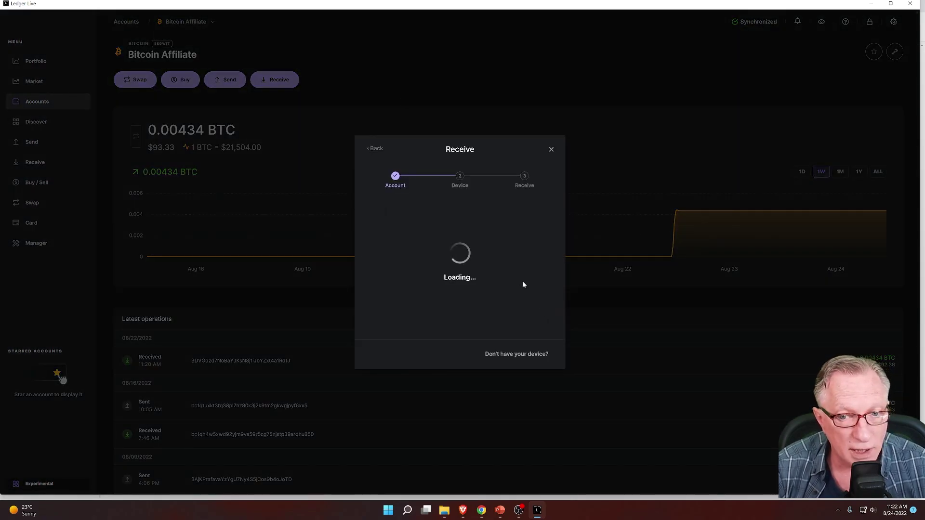
{"action": "left_click", "coordinate": [515, 354]}
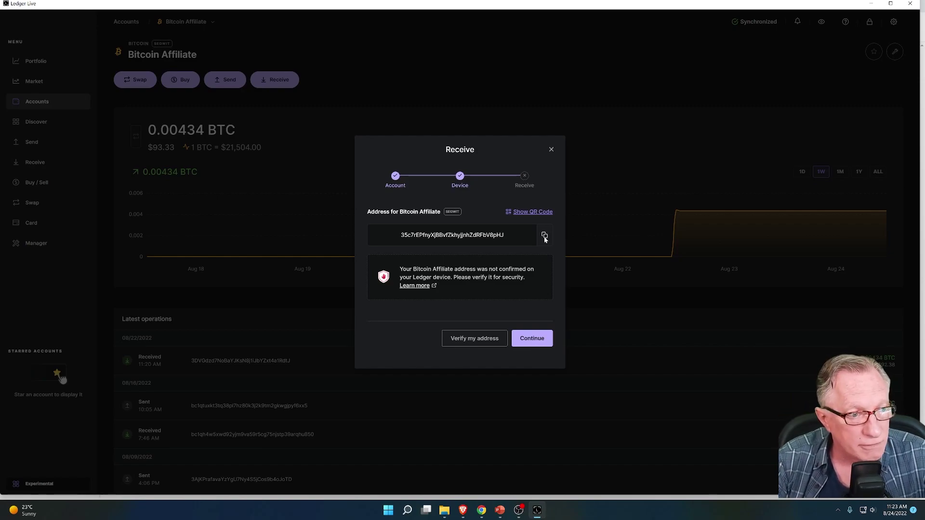
{"action": "left_click", "coordinate": [544, 235]}
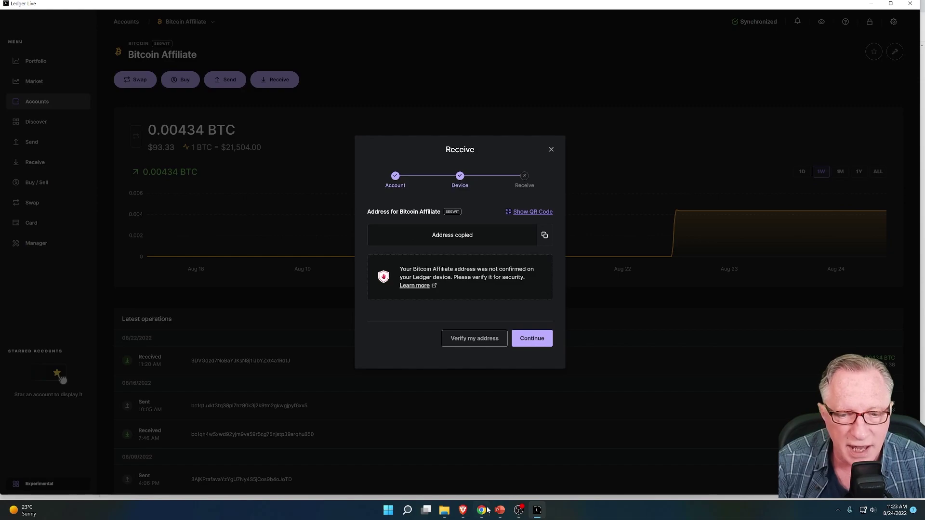
In Coinbase, send the whole 0.00112825 BTC balance to the pasted Ledger Bitcoin address
{"action": "left_click", "coordinate": [461, 513]}
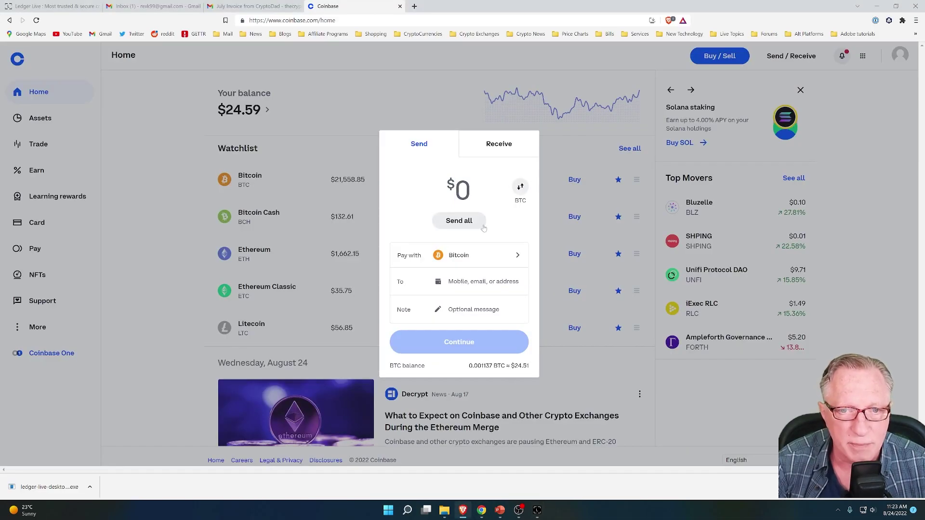
{"action": "left_click", "coordinate": [460, 221]}
{"action": "right_click", "coordinate": [462, 284]}
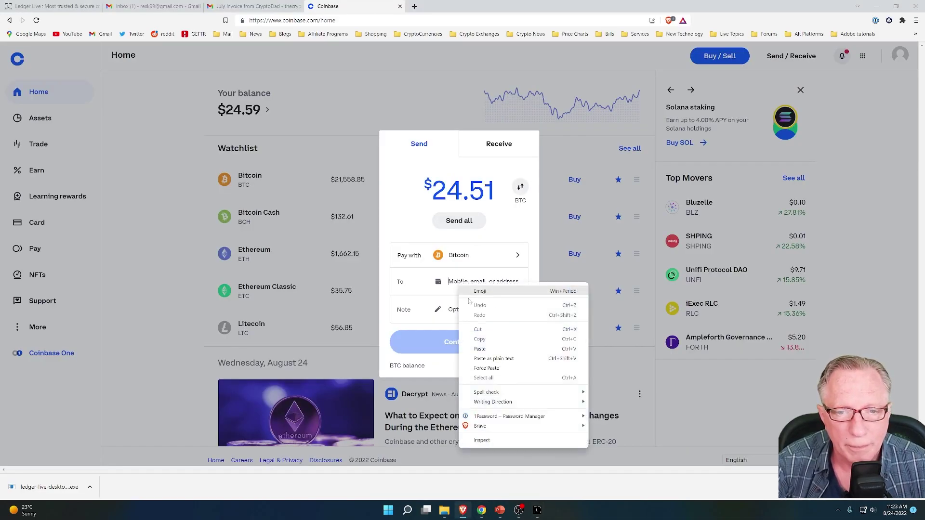
{"action": "left_click", "coordinate": [464, 344]}
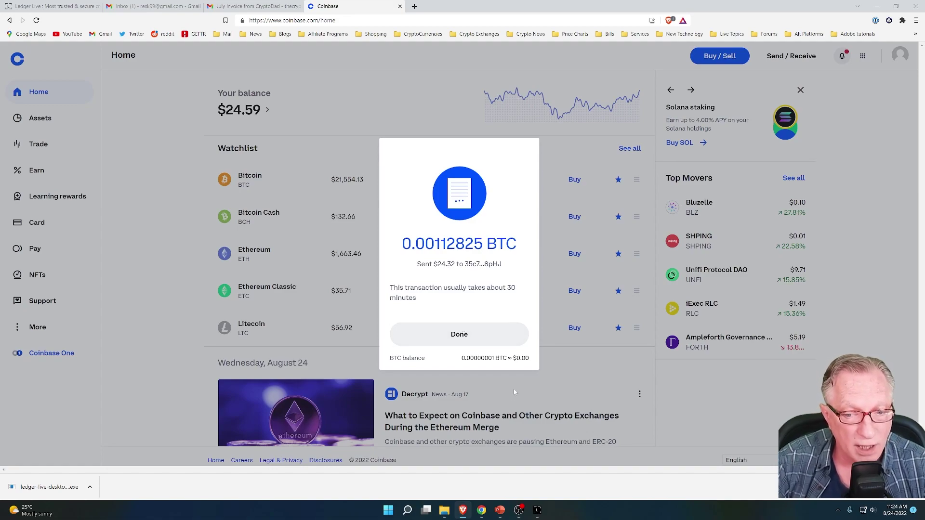
{"action": "left_click", "coordinate": [537, 510]}
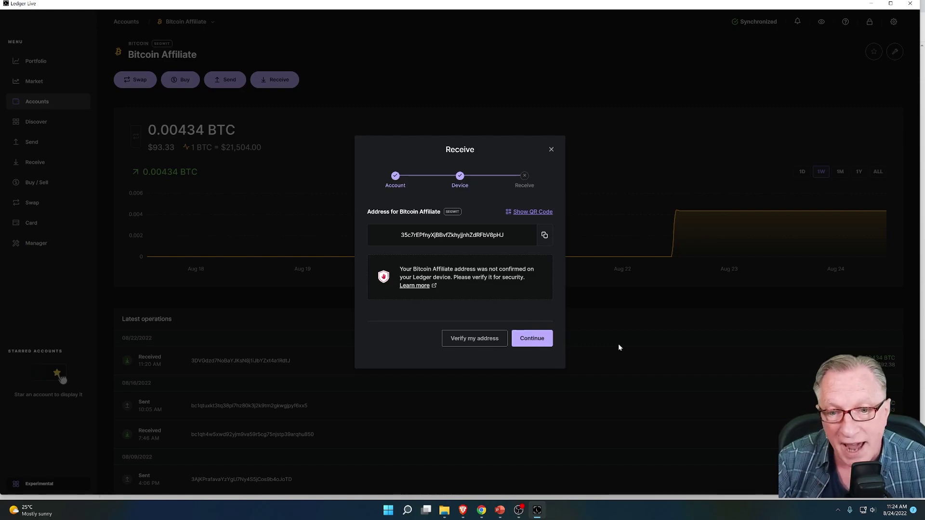
Dismiss the Receive dialog to reveal Bitcoin Affiliate holding 0.005468 BTC
{"action": "left_click", "coordinate": [619, 347]}
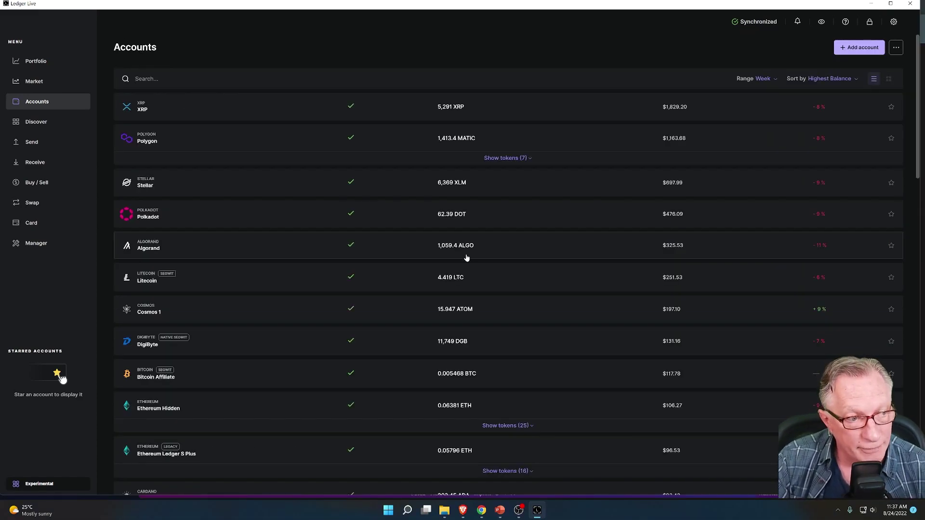
Scroll to Cardano Nano X and open its Hosky Inu token holding 1,000,000 HI
{"action": "scroll", "coordinate": [453, 268], "scroll_direction": "down", "scroll_amount": 3}
{"action": "scroll", "coordinate": [452, 267], "scroll_direction": "down", "scroll_amount": 2}
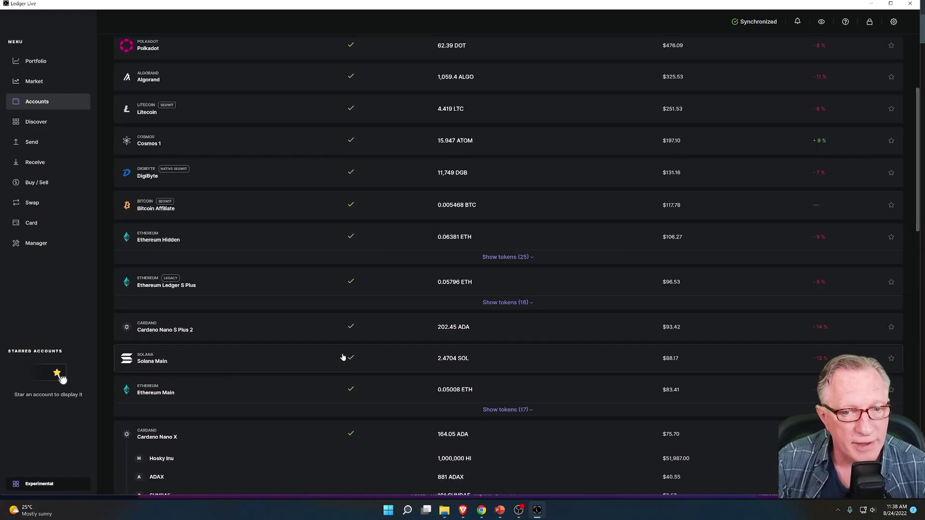
{"action": "scroll", "coordinate": [340, 333], "scroll_direction": "down", "scroll_amount": 4}
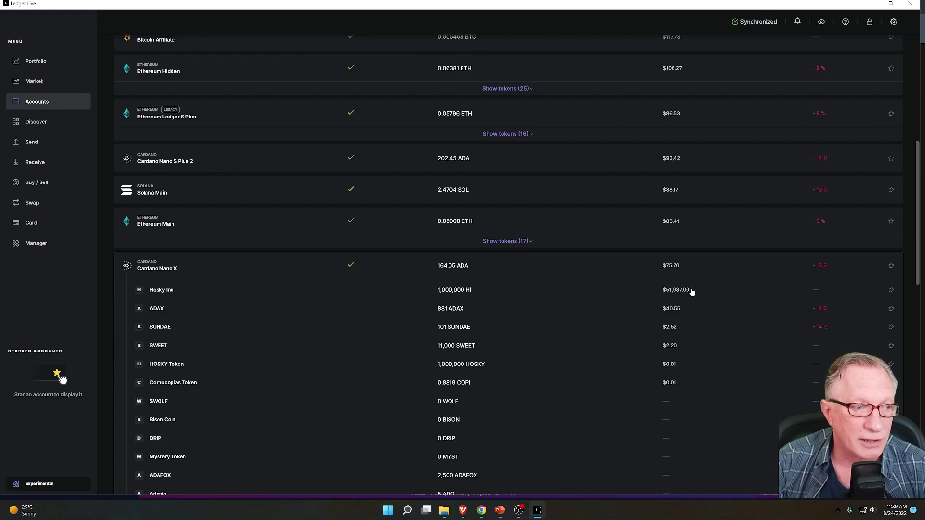
{"action": "scroll", "coordinate": [510, 360], "scroll_direction": "up", "scroll_amount": 2}
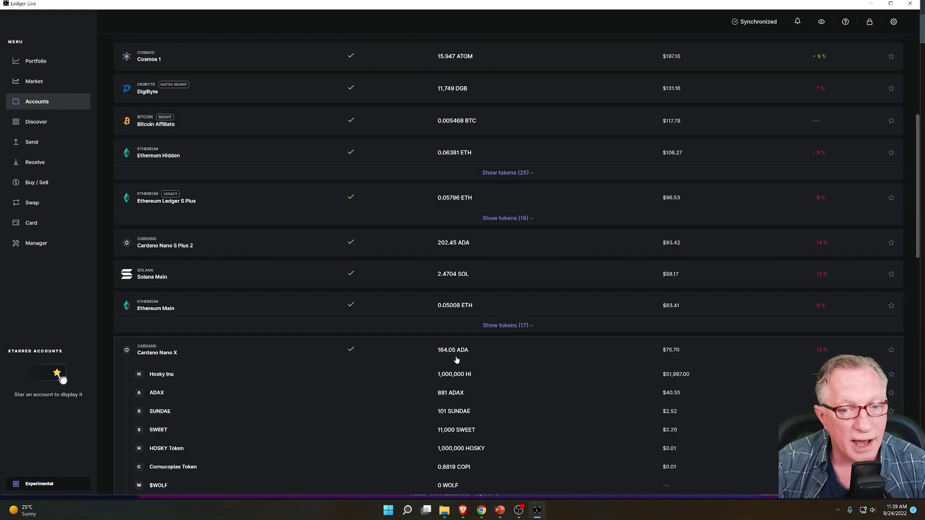
{"action": "left_click", "coordinate": [458, 375]}
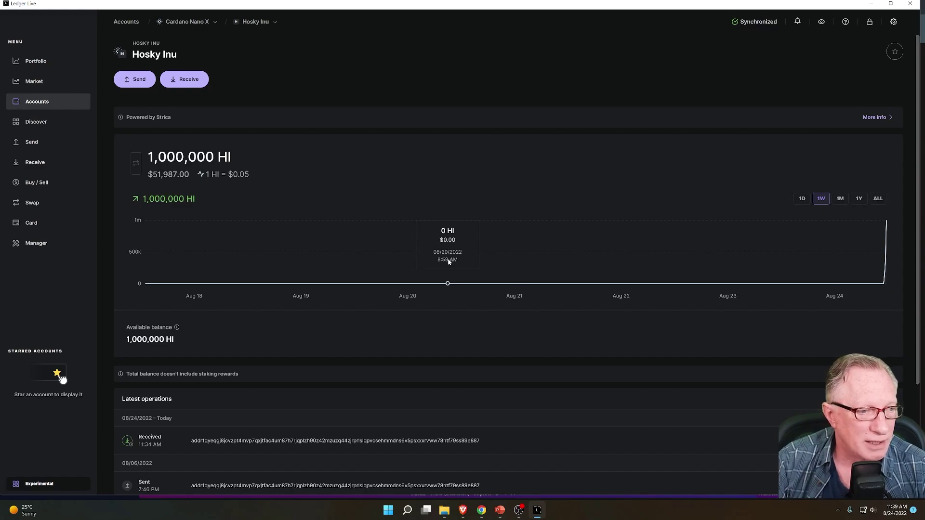
Copy the unused receiving address from Eternl's CCVaultMain wallet Receive page
{"action": "key", "text": "alt+Tab"}
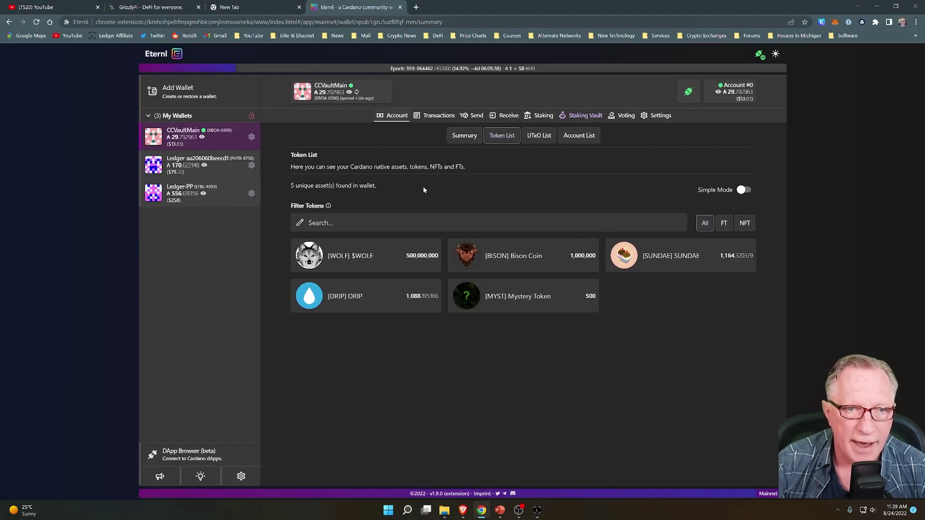
{"action": "left_click", "coordinate": [181, 142]}
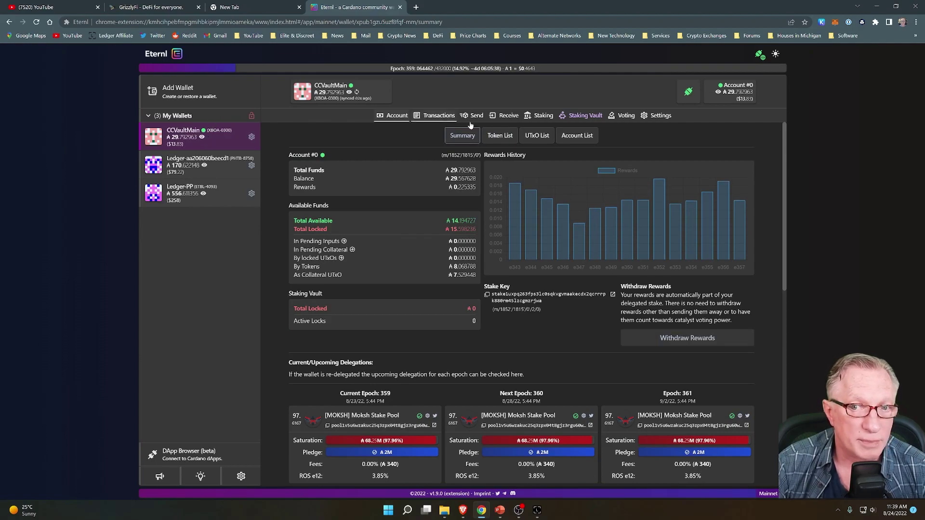
{"action": "left_click", "coordinate": [506, 116]}
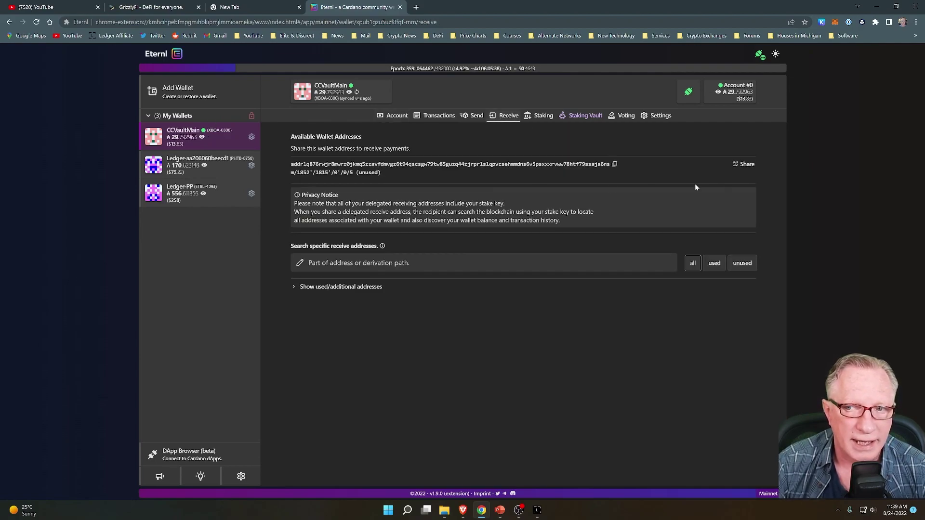
{"action": "left_click", "coordinate": [614, 164]}
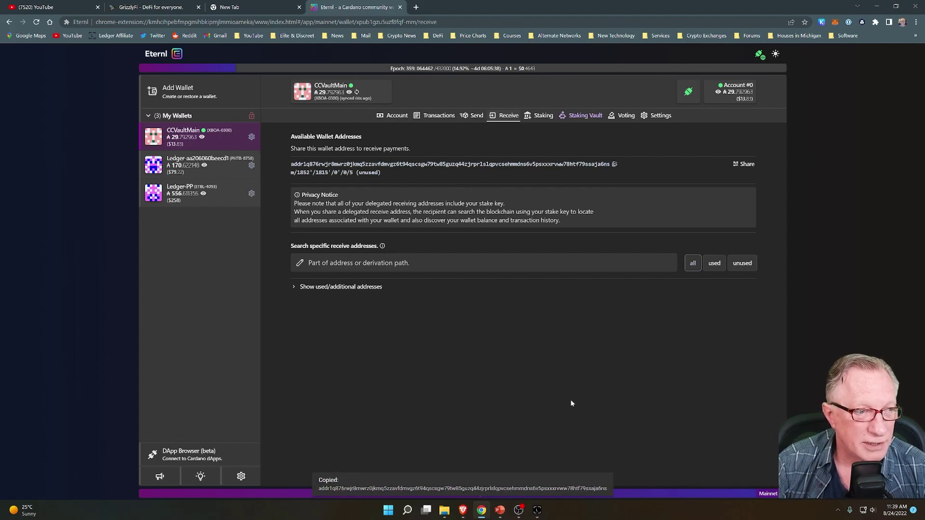
Send the full 1,000,000 HI balance to the pasted Eternl address, up to device confirmation
{"action": "key", "text": "alt+Tab"}
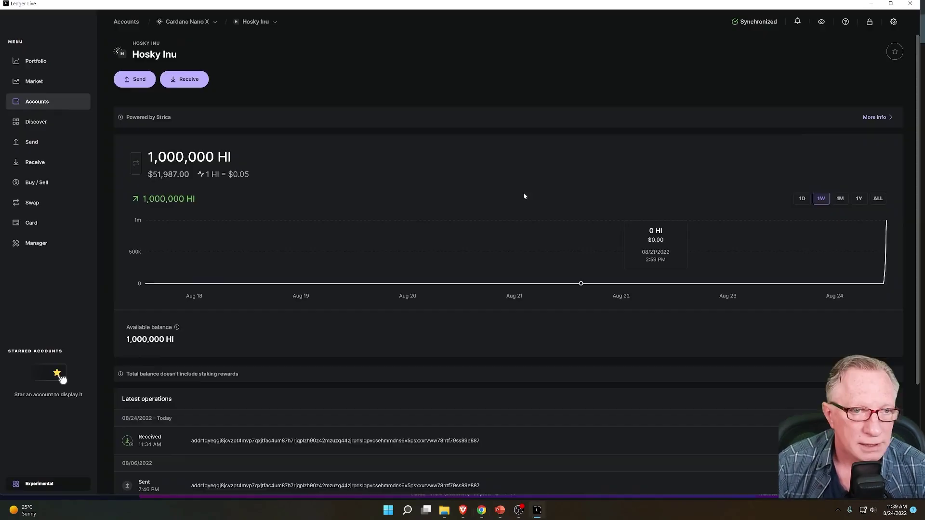
{"action": "left_click", "coordinate": [135, 79]}
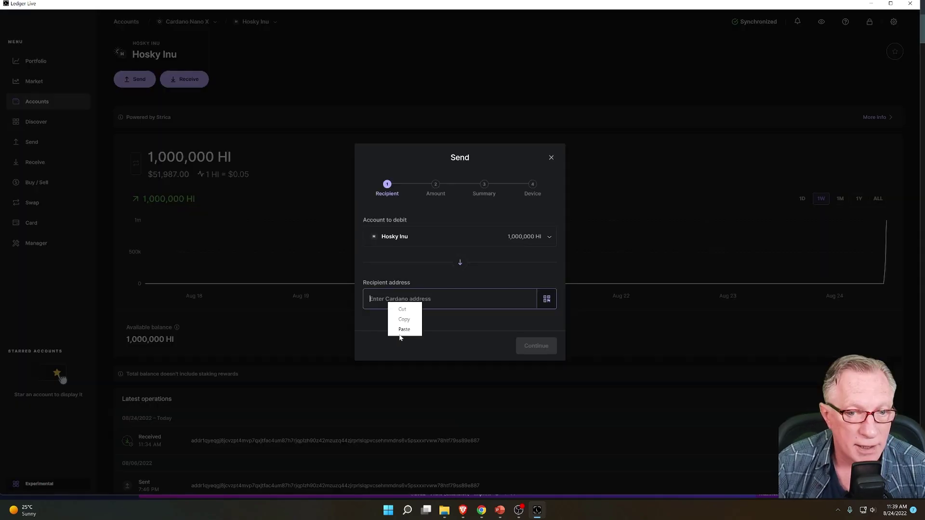
{"action": "key", "text": "ctrl+v"}
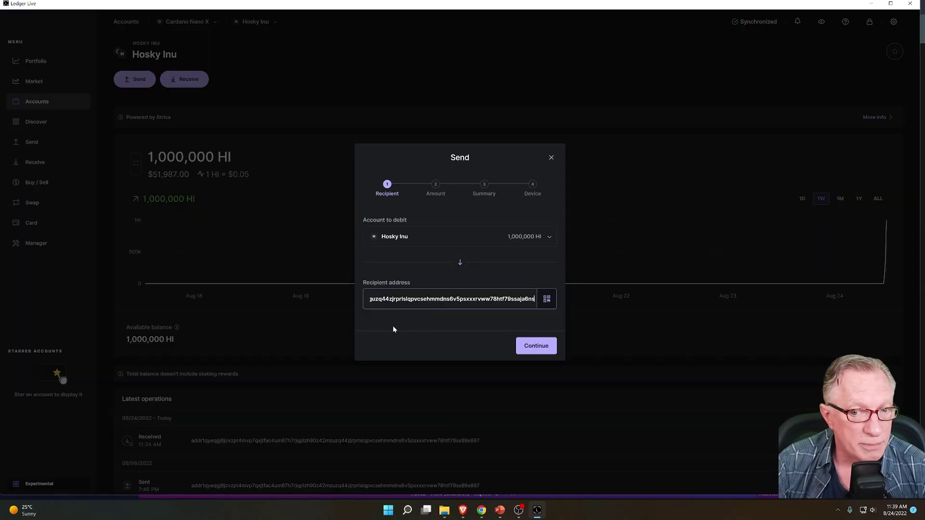
{"action": "left_click", "coordinate": [536, 346]}
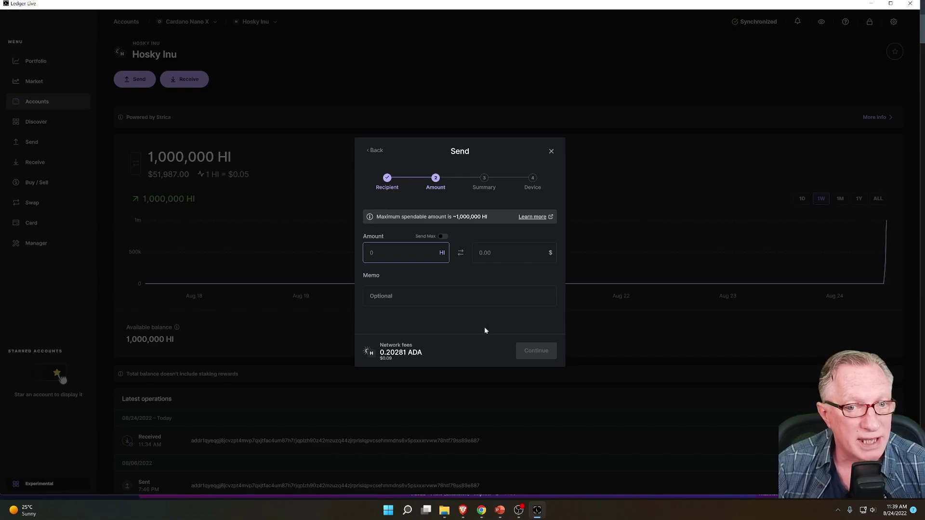
{"action": "left_click", "coordinate": [443, 237]}
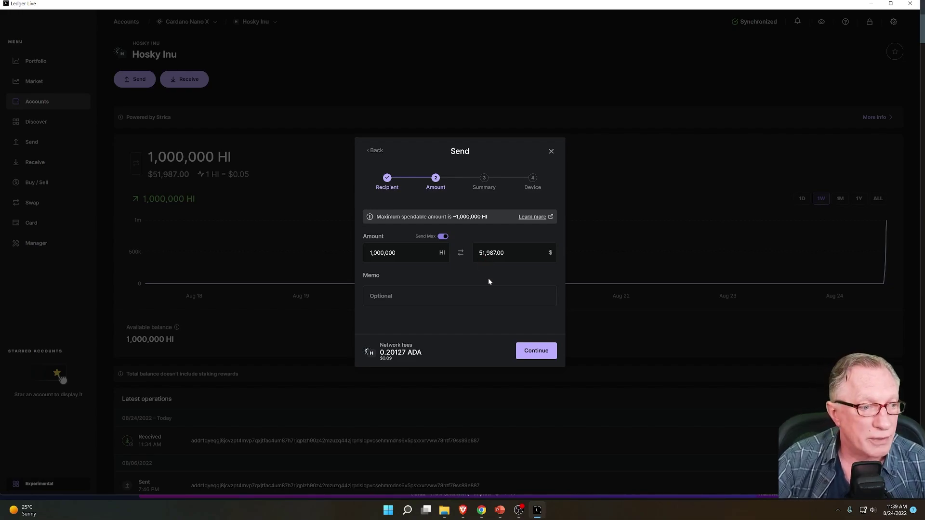
{"action": "left_click", "coordinate": [536, 351]}
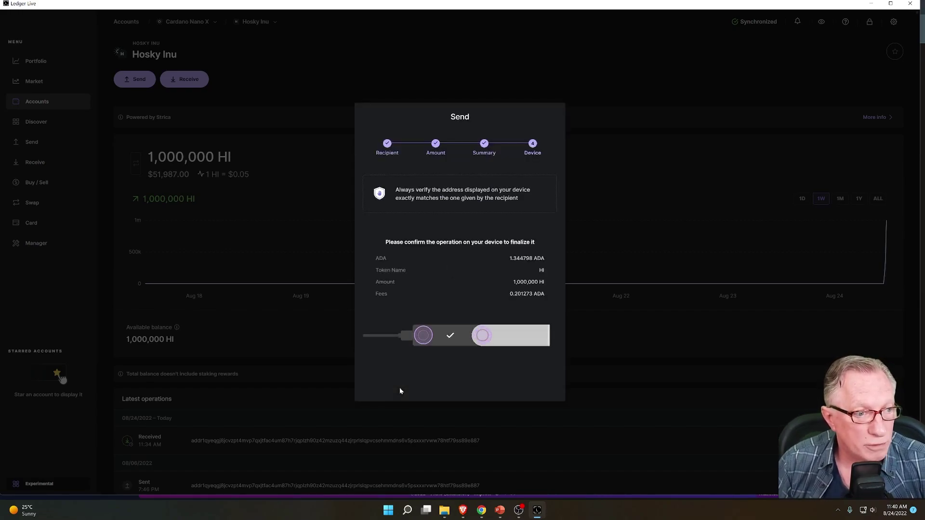
Go to the Portfolio overview and resynchronize accounts to refresh the balances
{"action": "left_click", "coordinate": [549, 159]}
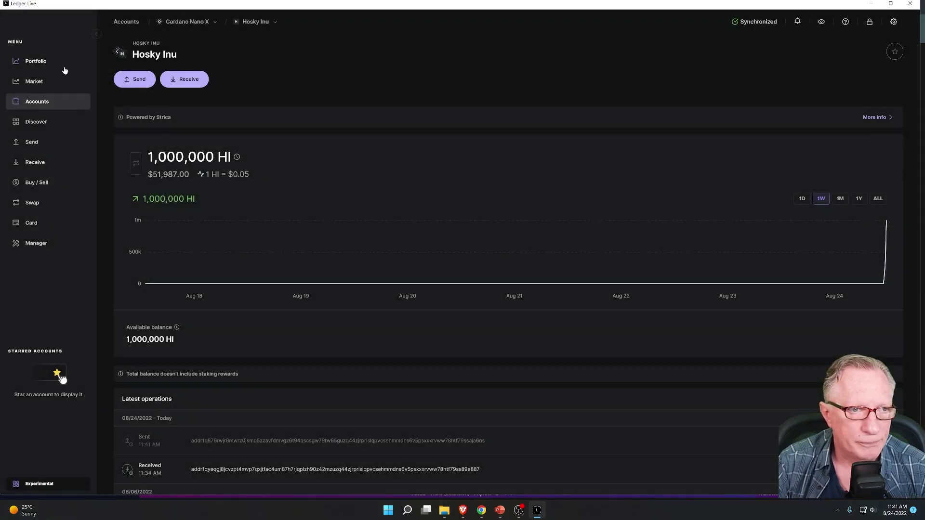
{"action": "left_click", "coordinate": [37, 62]}
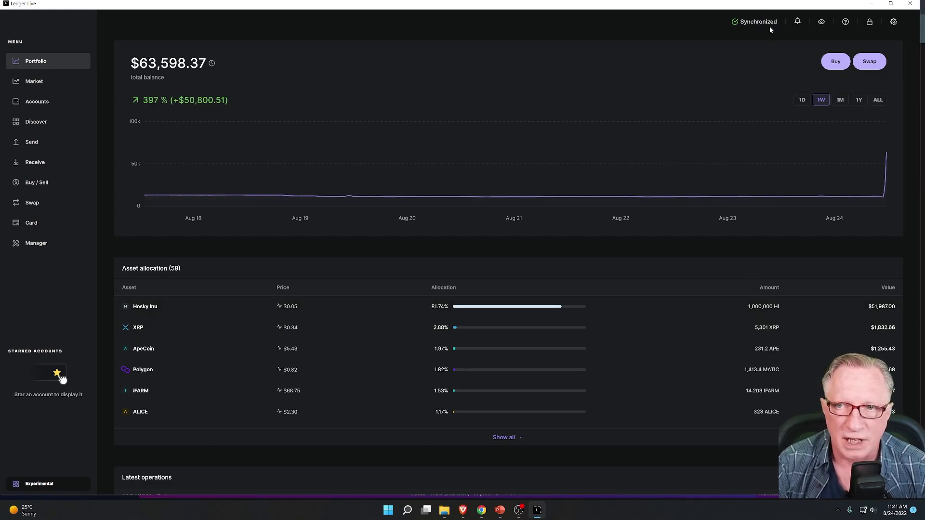
{"action": "left_click", "coordinate": [751, 21]}
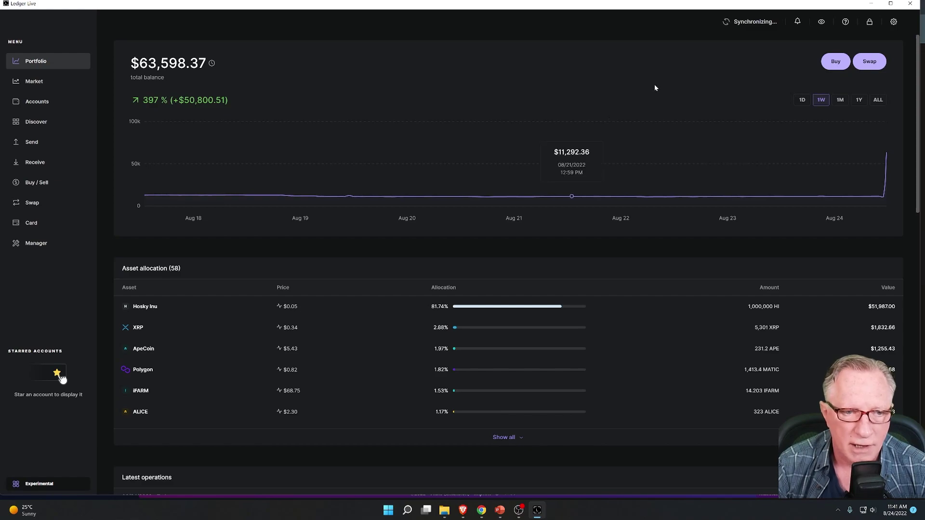